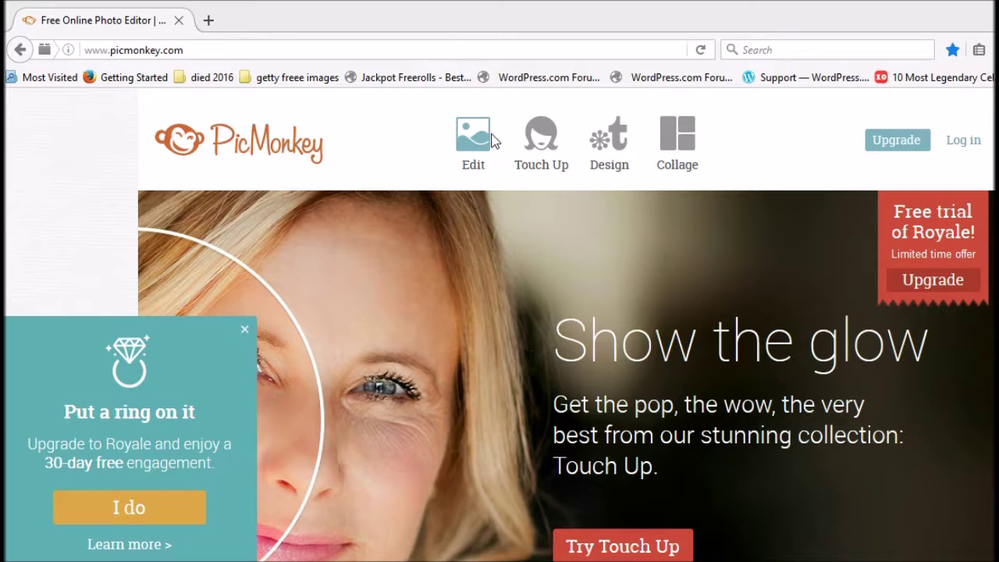
Start a blank white design canvas and bring up the Text panel with its font list
{"action": "mouse_move", "coordinate": [480, 142]}
{"action": "mouse_move", "coordinate": [630, 156]}
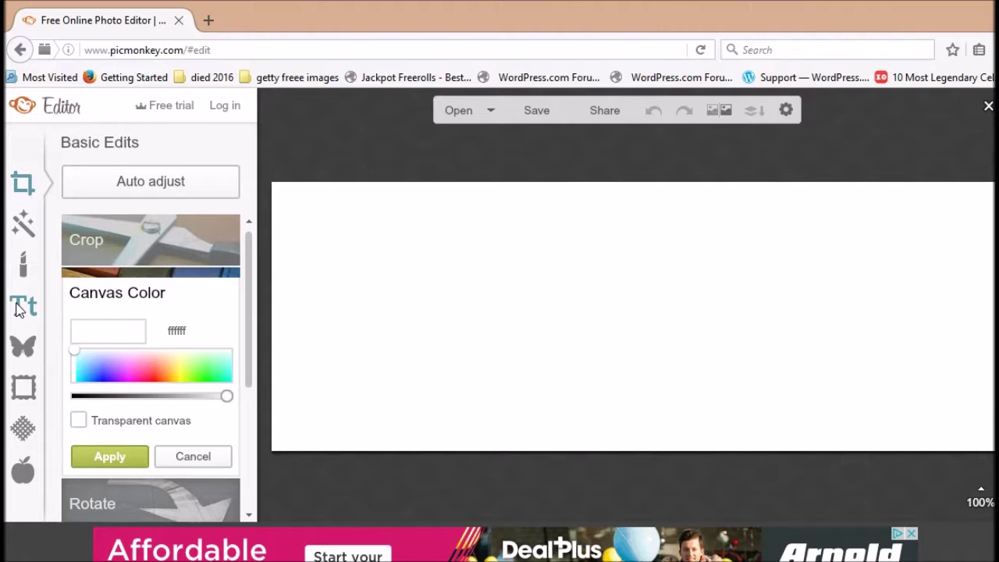
{"action": "left_click", "coordinate": [19, 309]}
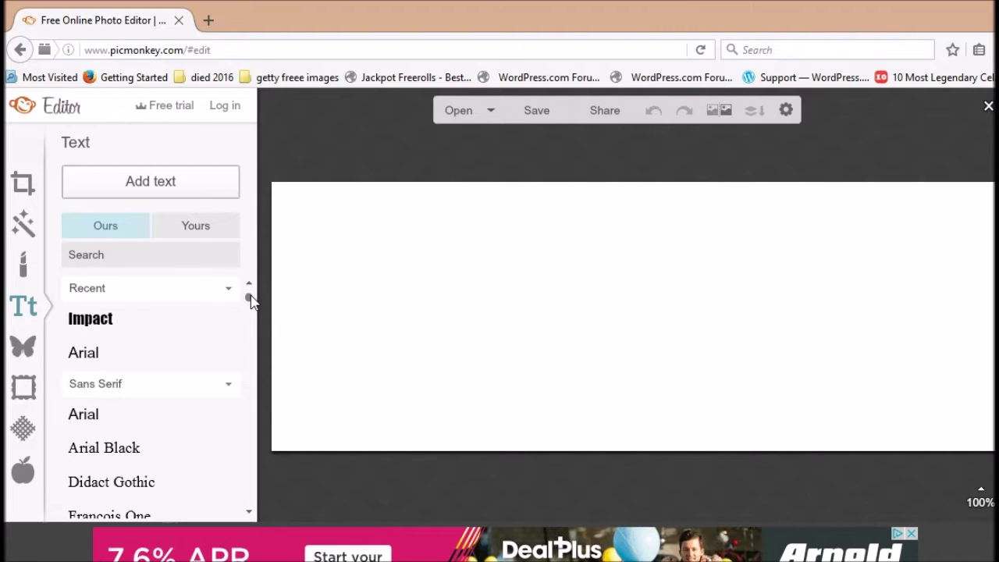
Pick the Chunk Five font from the Serif section of the font list
{"action": "left_click", "coordinate": [248, 512]}
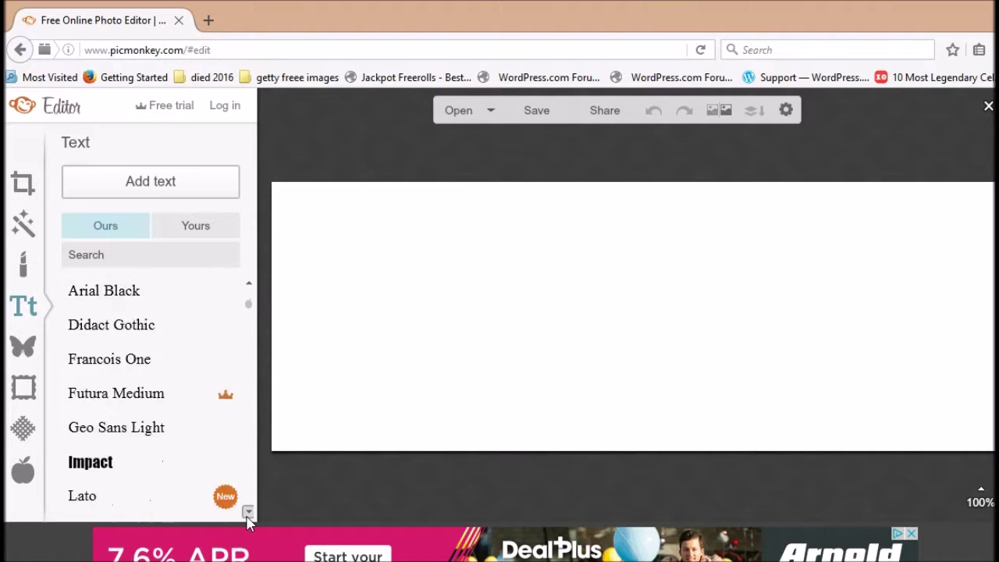
{"action": "left_click", "coordinate": [248, 513]}
{"action": "left_click", "coordinate": [248, 512]}
{"action": "left_click", "coordinate": [248, 512]}
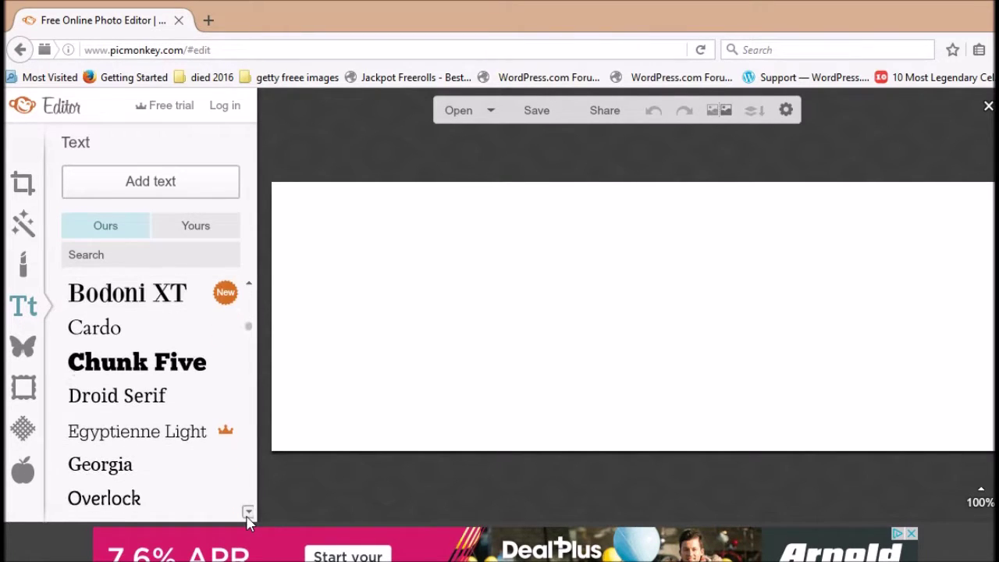
{"action": "left_click", "coordinate": [178, 367]}
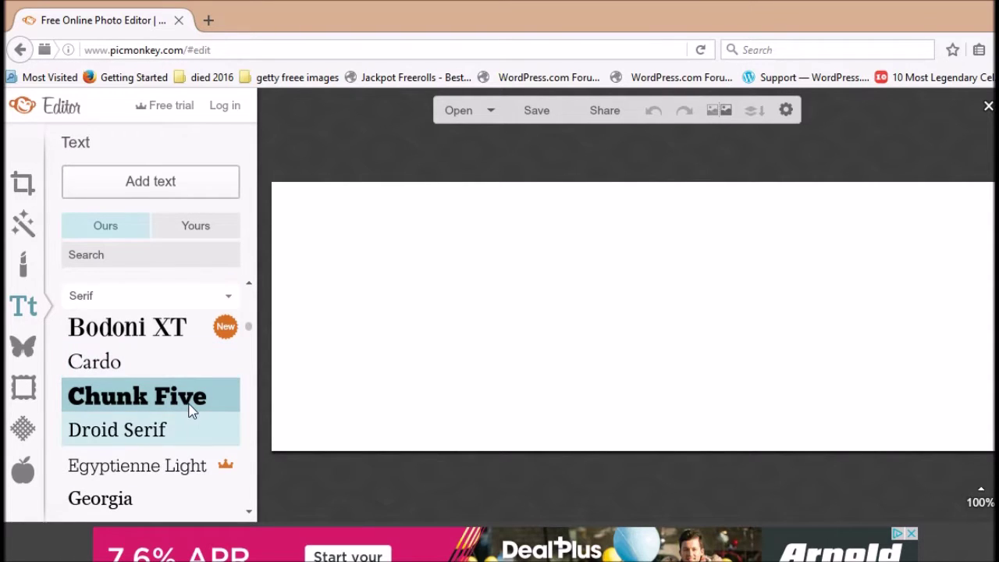
Add a Chunk Five text box and type 'Great Britian Rules', correcting typos along the way
{"action": "left_click", "coordinate": [134, 184]}
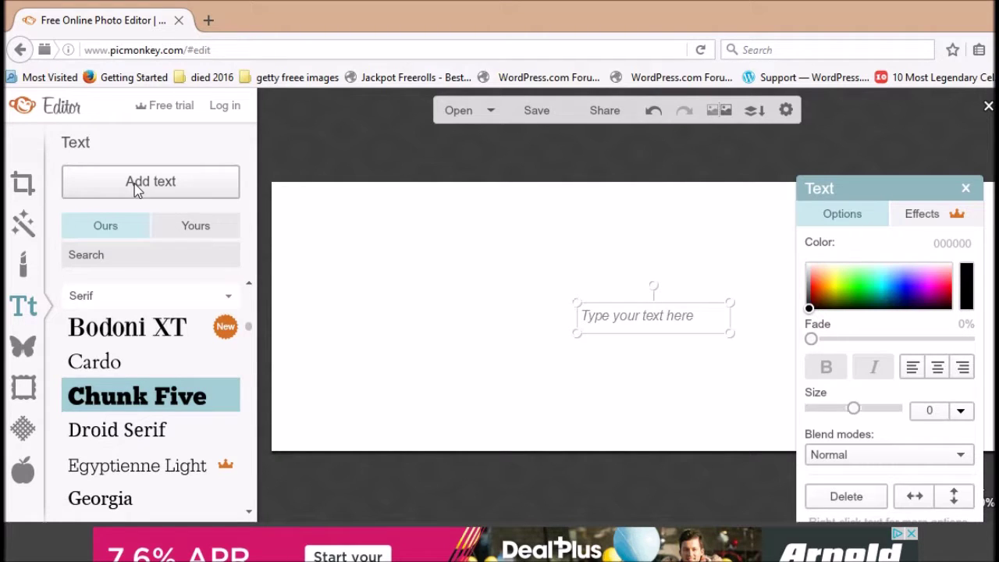
{"action": "left_click", "coordinate": [624, 321]}
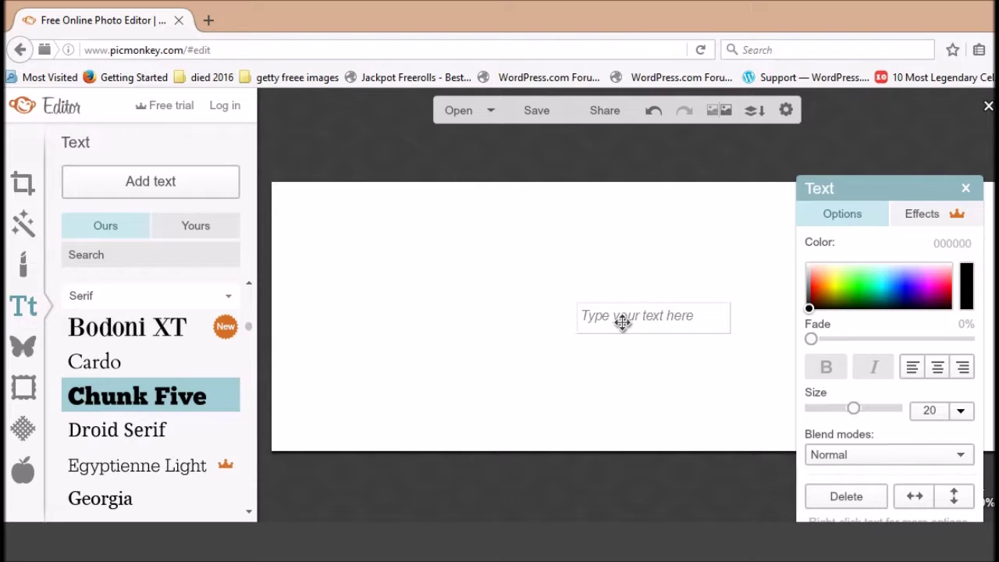
{"action": "type", "text": "Great bri"}
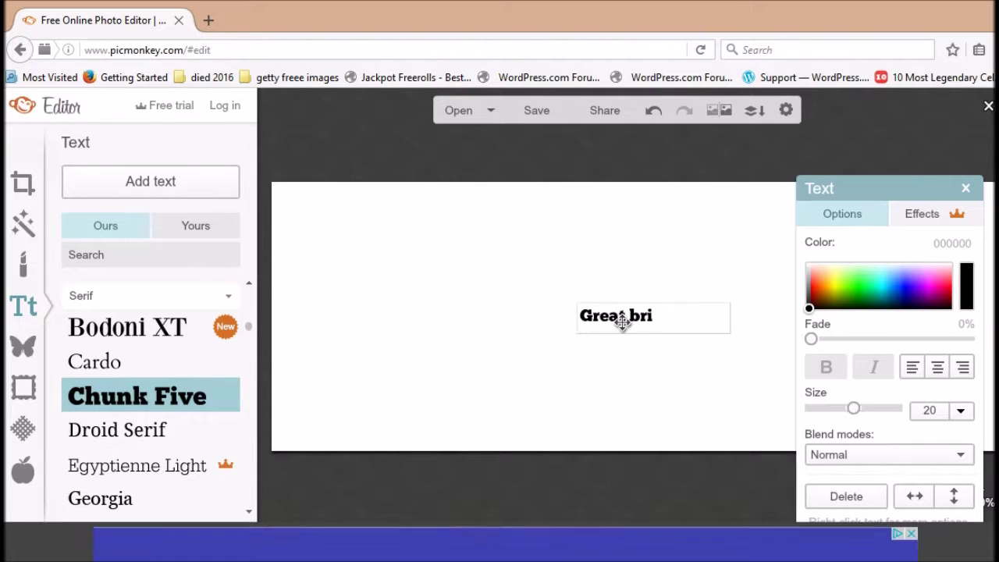
{"action": "key", "text": "BackSpace"}
{"action": "key", "text": "BackSpace"}
{"action": "key", "text": "BackSpace"}
{"action": "key", "text": "BackSpace"}
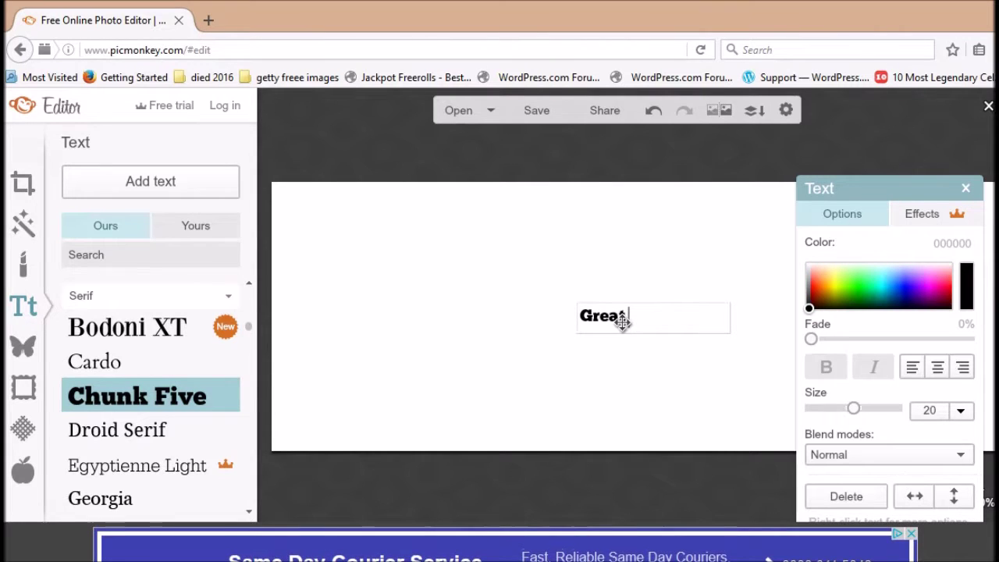
{"action": "type", "text": "bri"}
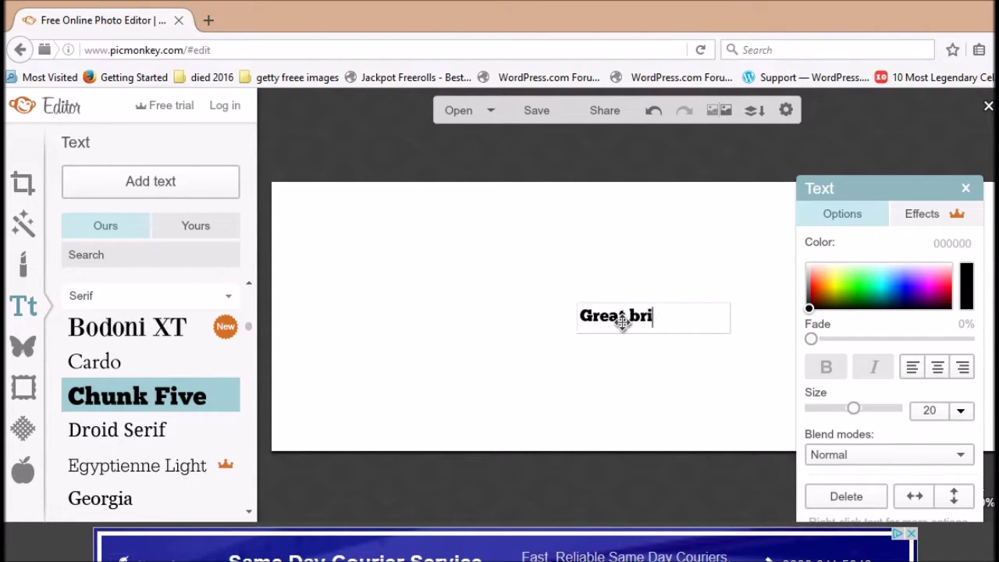
{"action": "key", "text": "BackSpace"}
{"action": "key", "text": "BackSpace"}
{"action": "key", "text": "BackSpace"}
{"action": "type", "text": "B"}
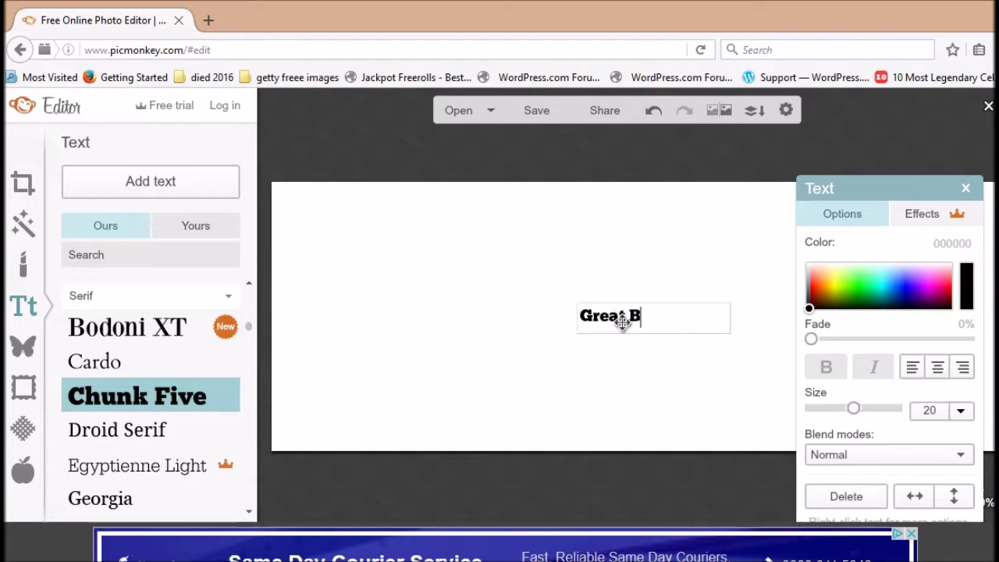
{"action": "type", "text": "ritian "}
{"action": "type", "text": "Rules"}
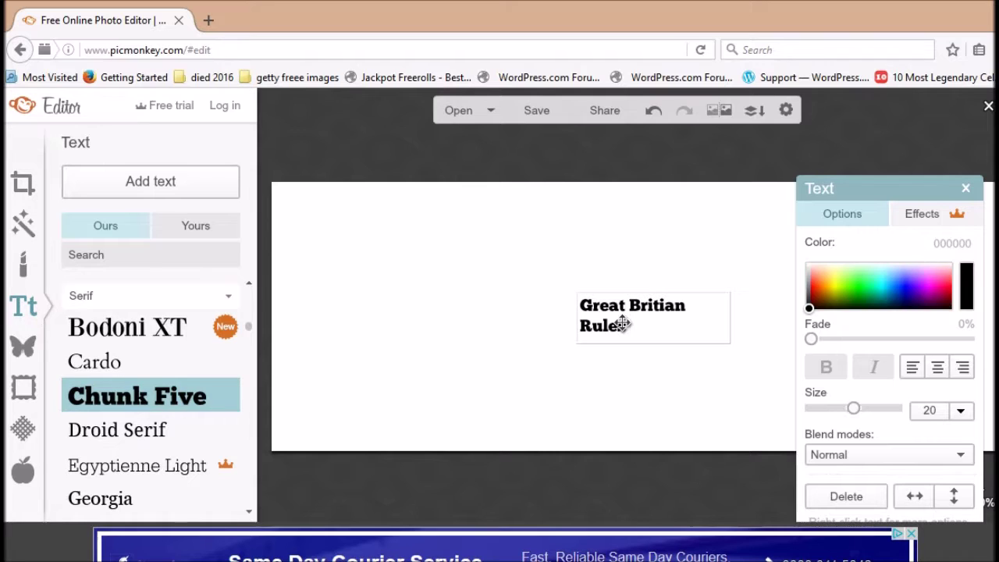
Nudge the text box left and up, and set its text size to 62
{"action": "left_click", "coordinate": [573, 236]}
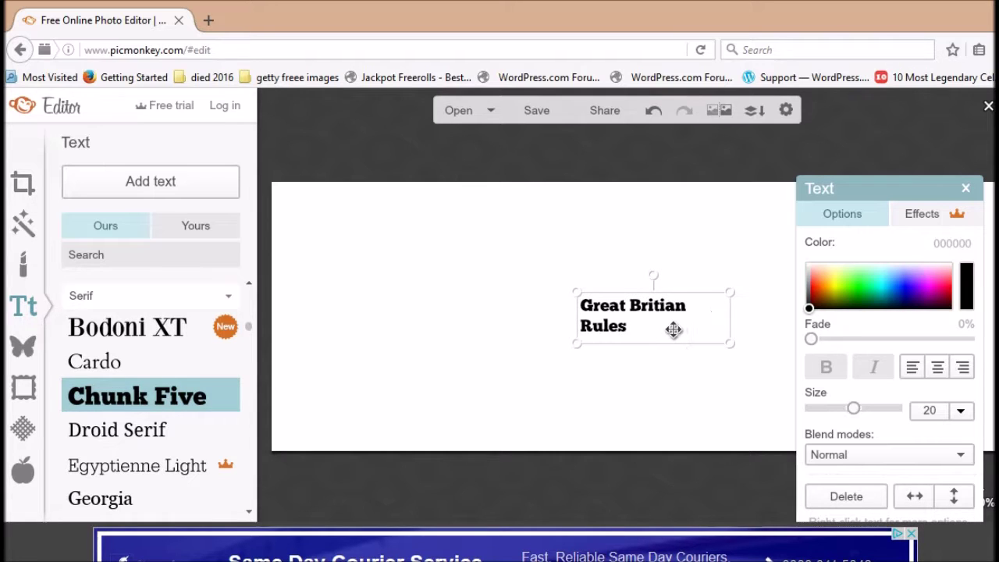
{"action": "left_click_drag", "start_coordinate": [674, 330], "coordinate": [629, 326]}
{"action": "double_click", "coordinate": [606, 329]}
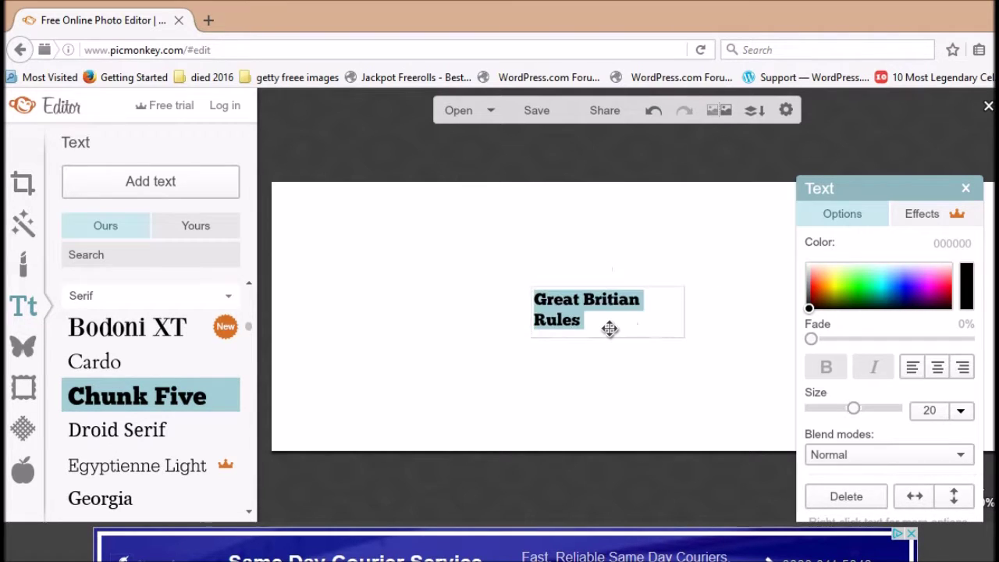
{"action": "left_click", "coordinate": [684, 324]}
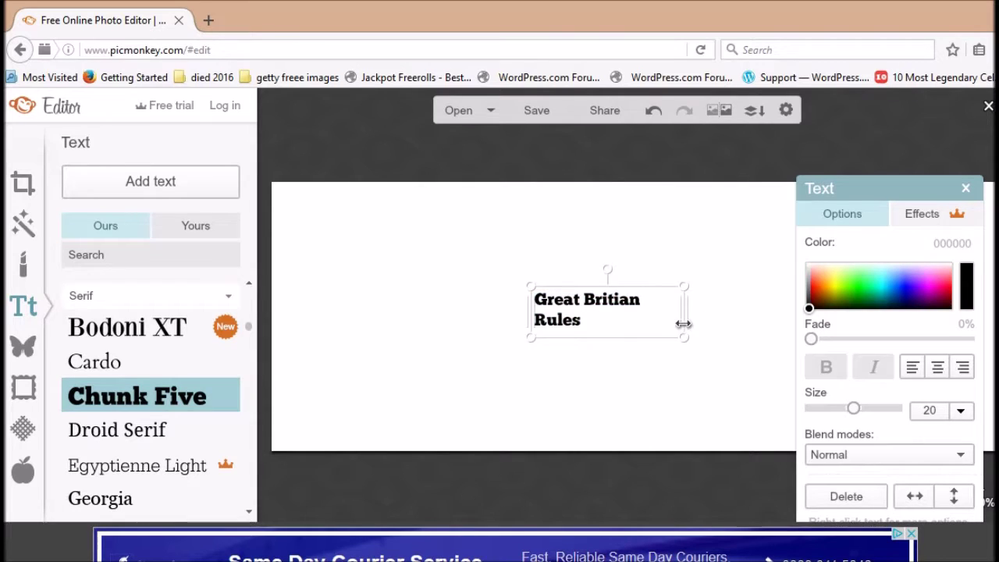
{"action": "left_click_drag", "start_coordinate": [611, 323], "coordinate": [606, 309]}
{"action": "double_click", "coordinate": [608, 305]}
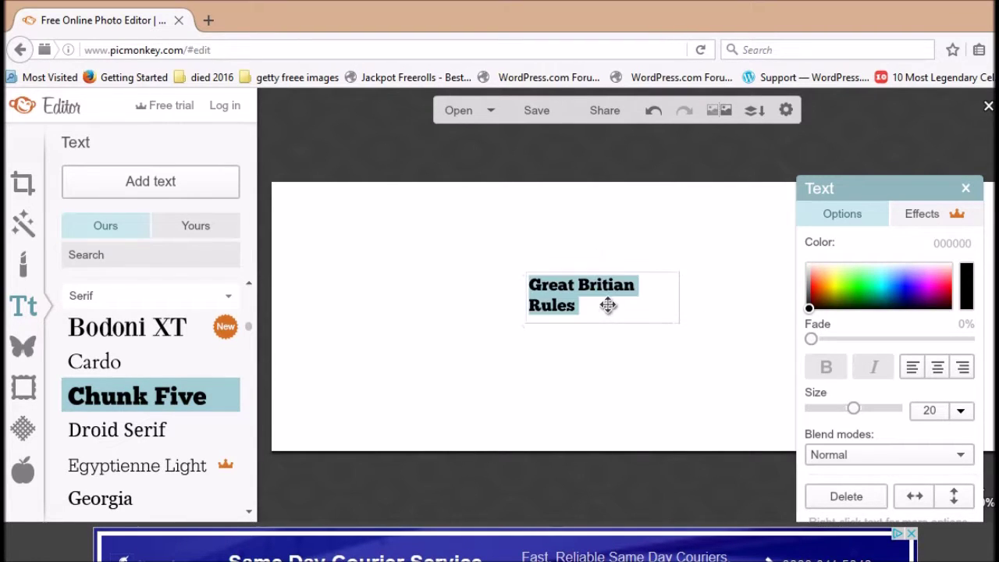
{"action": "left_click_drag", "start_coordinate": [858, 409], "coordinate": [889, 407]}
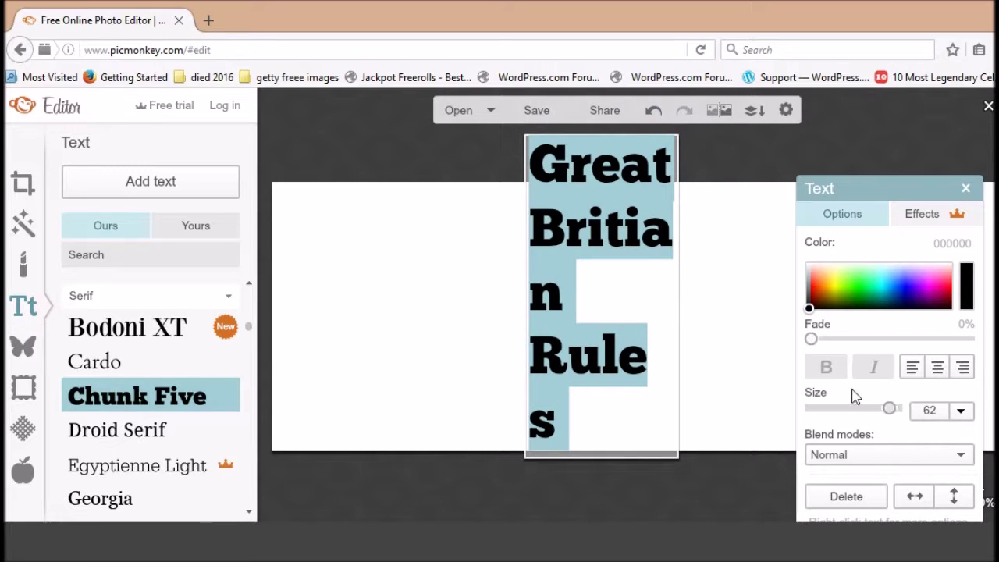
Widen the text box on both sides so 'Great Britian Rules' fits on one line
{"action": "left_click", "coordinate": [428, 292]}
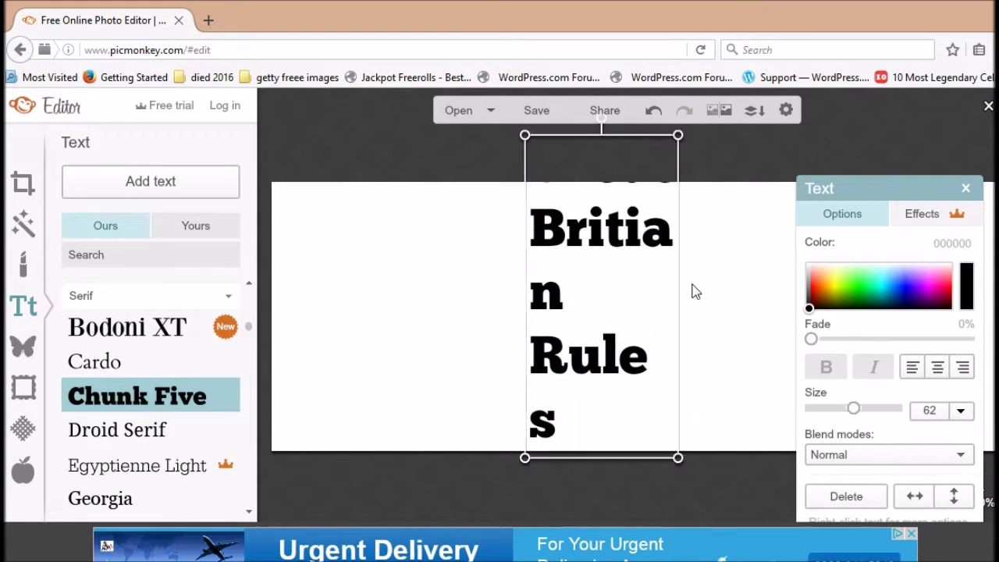
{"action": "left_click", "coordinate": [691, 290]}
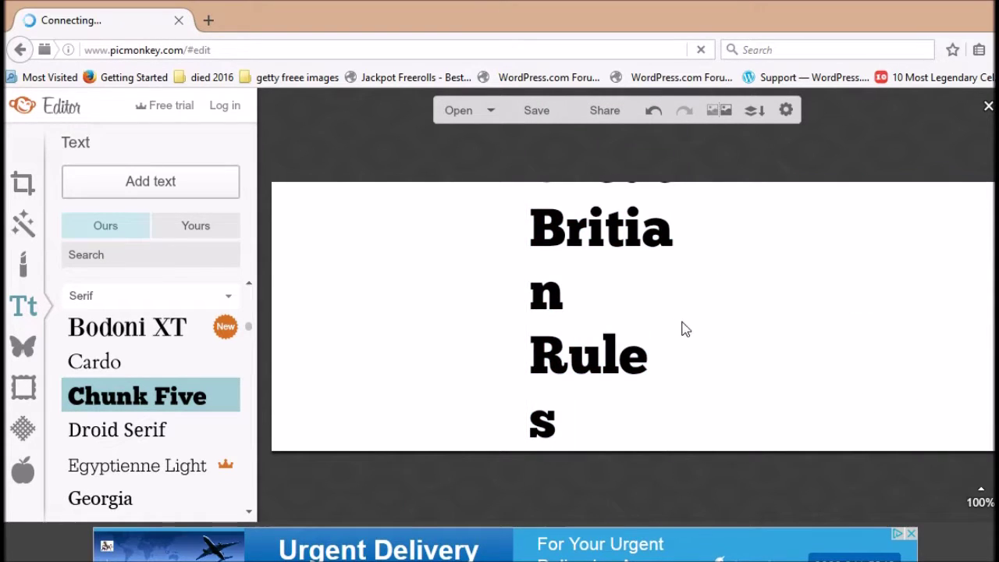
{"action": "left_click", "coordinate": [641, 297]}
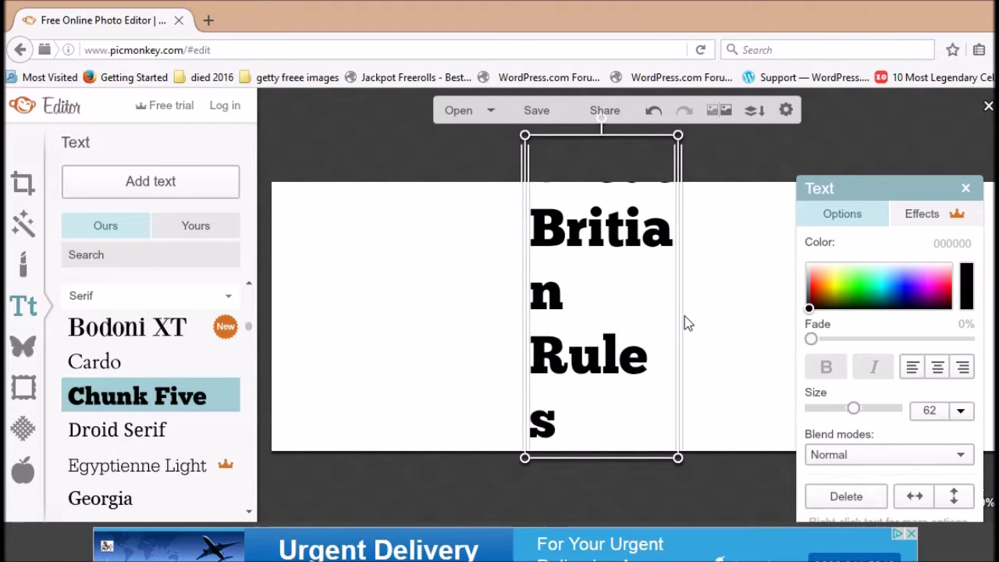
{"action": "left_click_drag", "start_coordinate": [679, 321], "coordinate": [968, 324]}
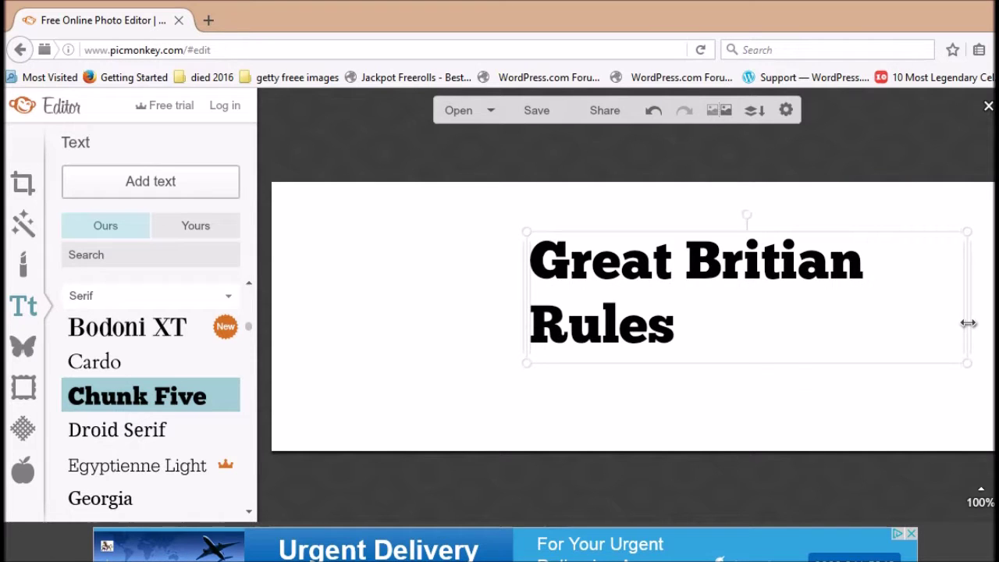
{"action": "left_click_drag", "start_coordinate": [522, 307], "coordinate": [297, 291]}
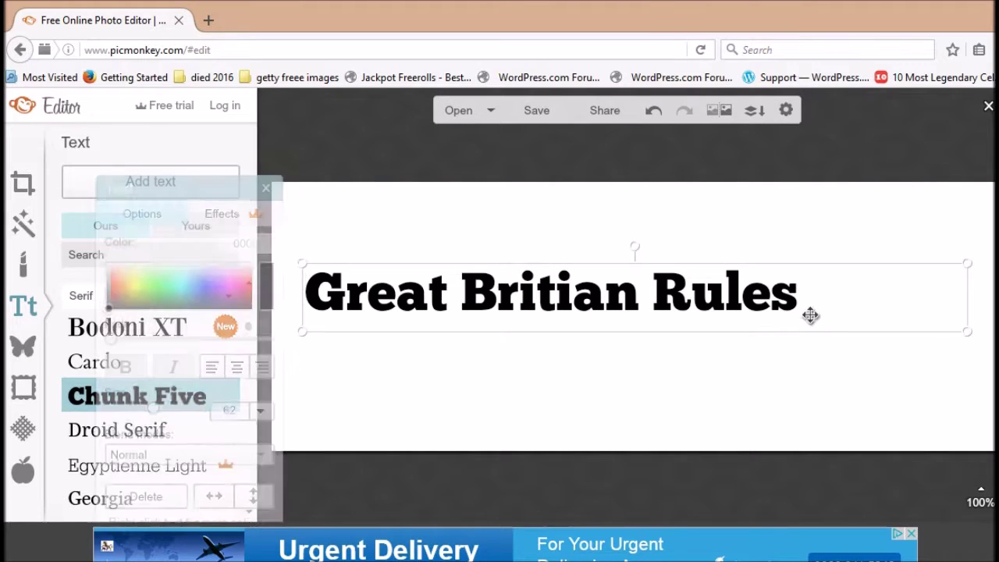
Widen the text box to the canvas's right edge and settle the headline at size 78
{"action": "double_click", "coordinate": [877, 292]}
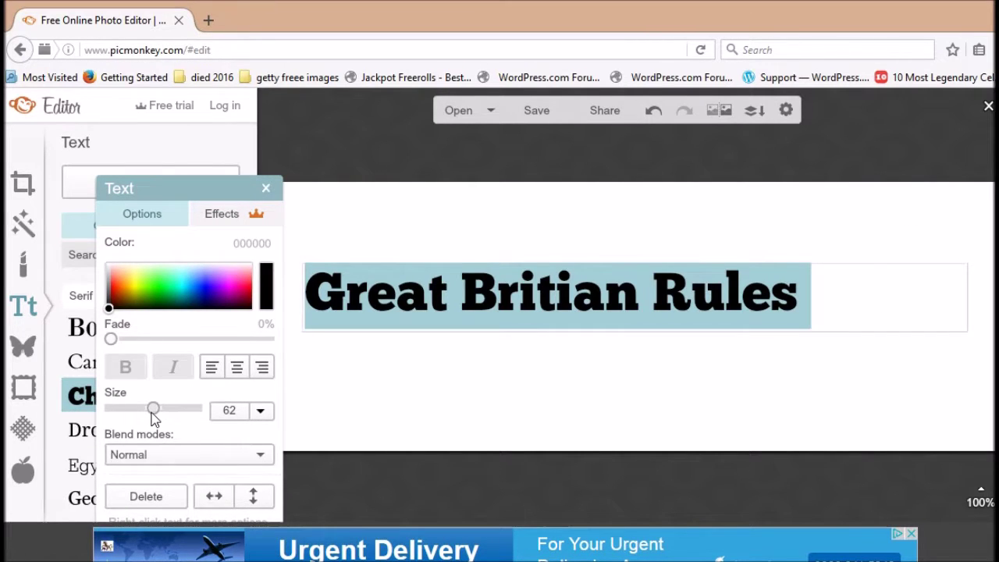
{"action": "mouse_move", "coordinate": [154, 411]}
{"action": "left_mouse_down"}
{"action": "mouse_move", "coordinate": [176, 419]}
{"action": "mouse_move", "coordinate": [164, 414]}
{"action": "left_mouse_up"}
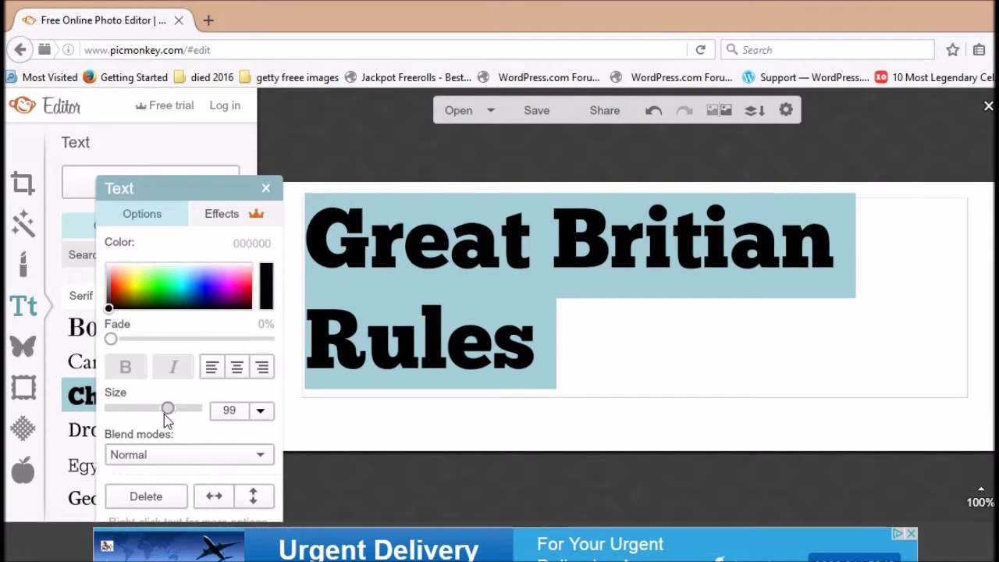
{"action": "left_click", "coordinate": [603, 351]}
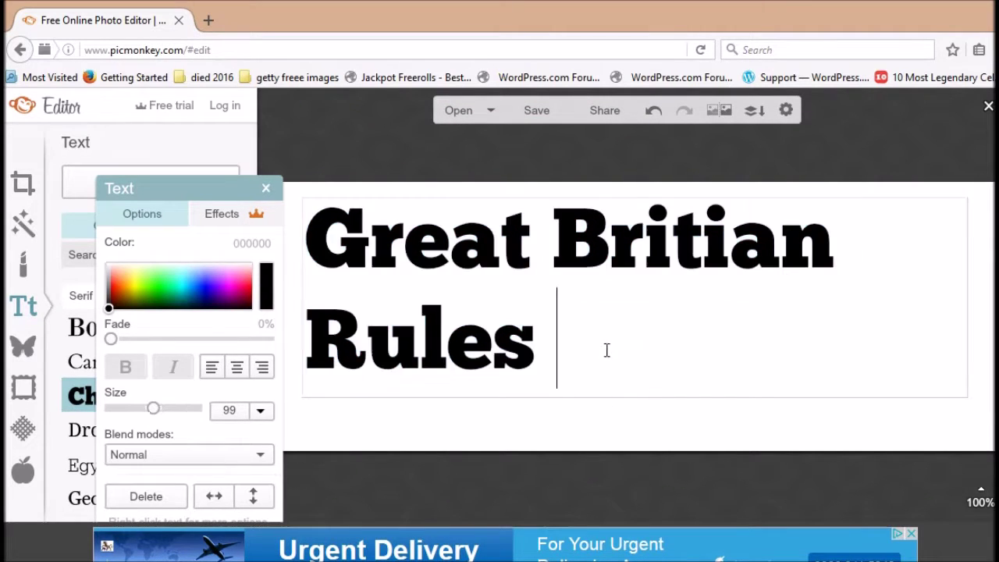
{"action": "left_click", "coordinate": [391, 152]}
{"action": "left_click", "coordinate": [351, 282]}
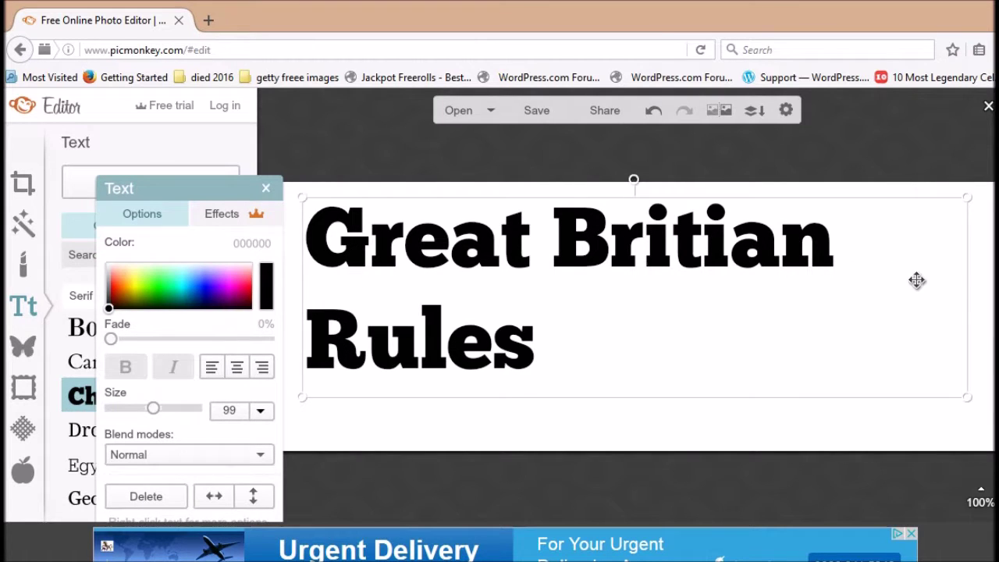
{"action": "left_click_drag", "start_coordinate": [966, 285], "coordinate": [995, 286]}
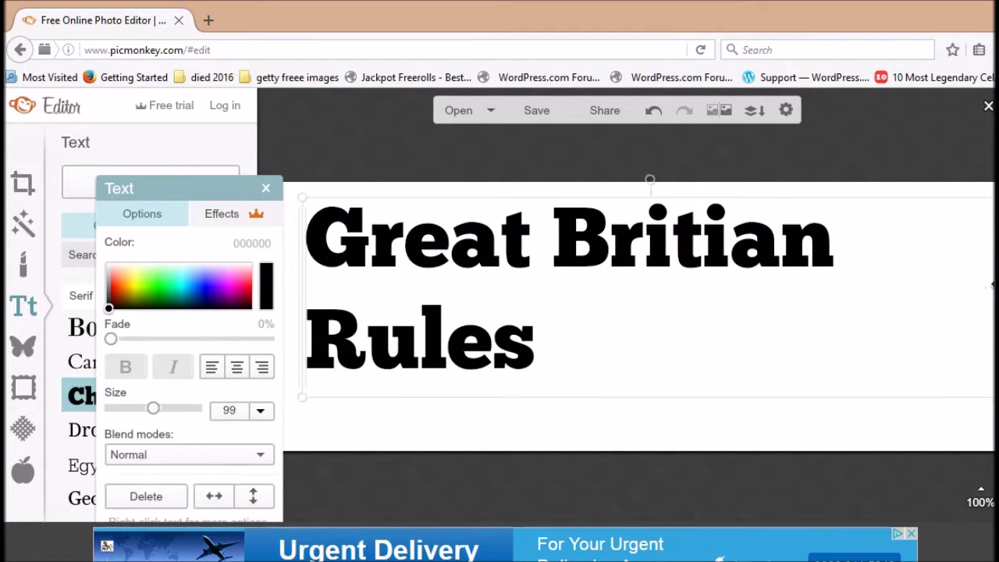
{"action": "key", "text": "ctrl+a"}
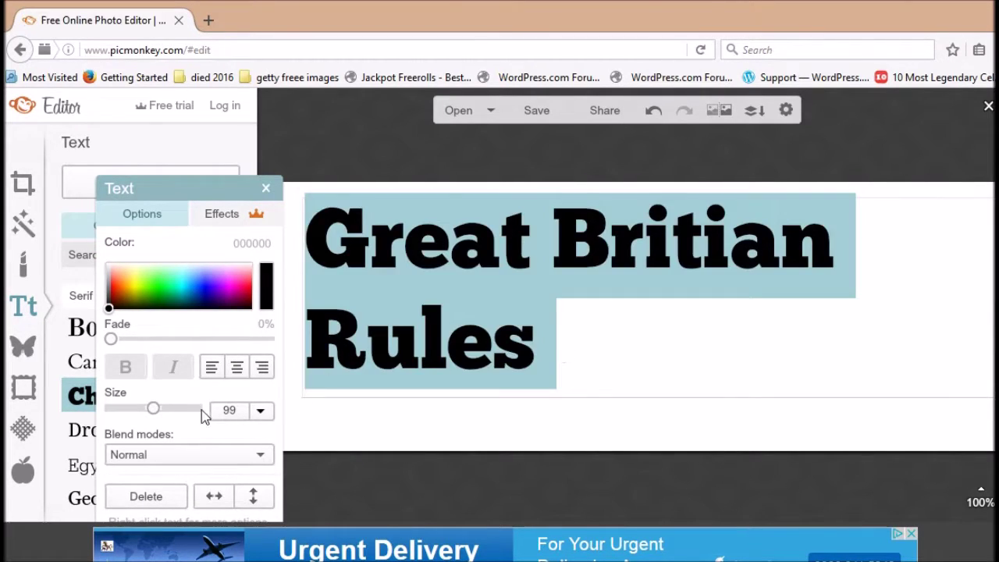
{"action": "left_click_drag", "start_coordinate": [153, 412], "coordinate": [145, 413]}
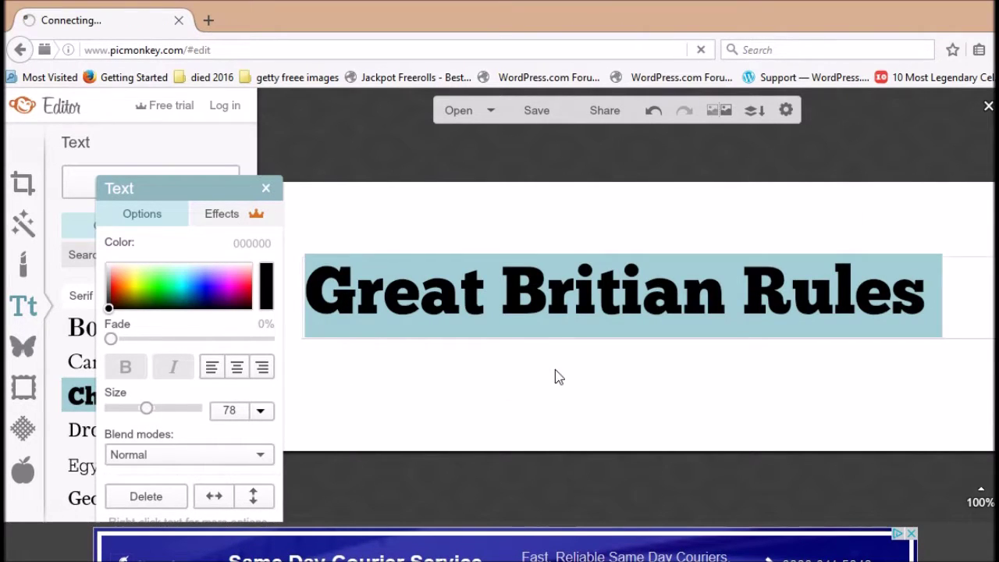
{"action": "left_click", "coordinate": [555, 373]}
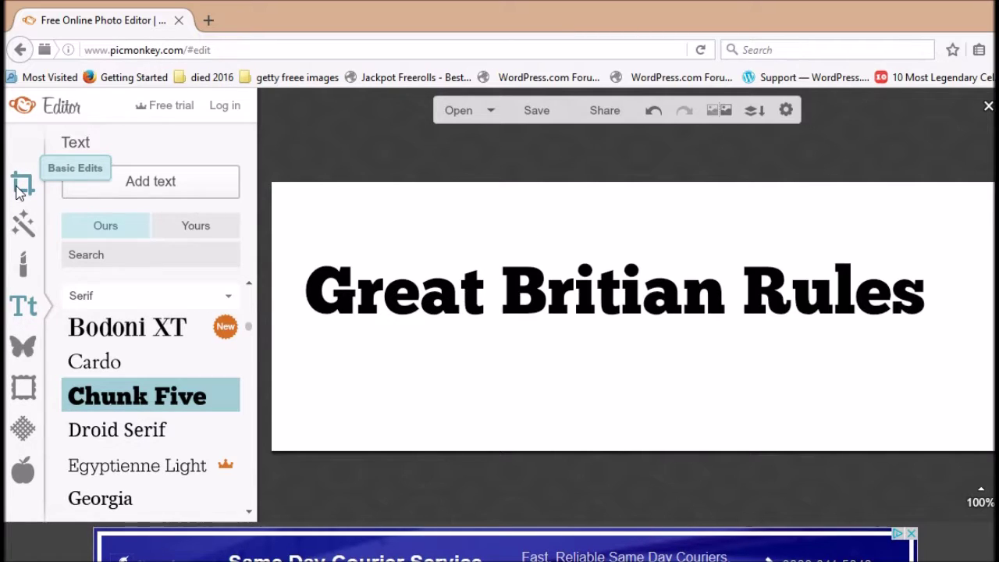
Crop the canvas to a 744 × 114 banner tightly framing the headline
{"action": "left_click", "coordinate": [20, 189]}
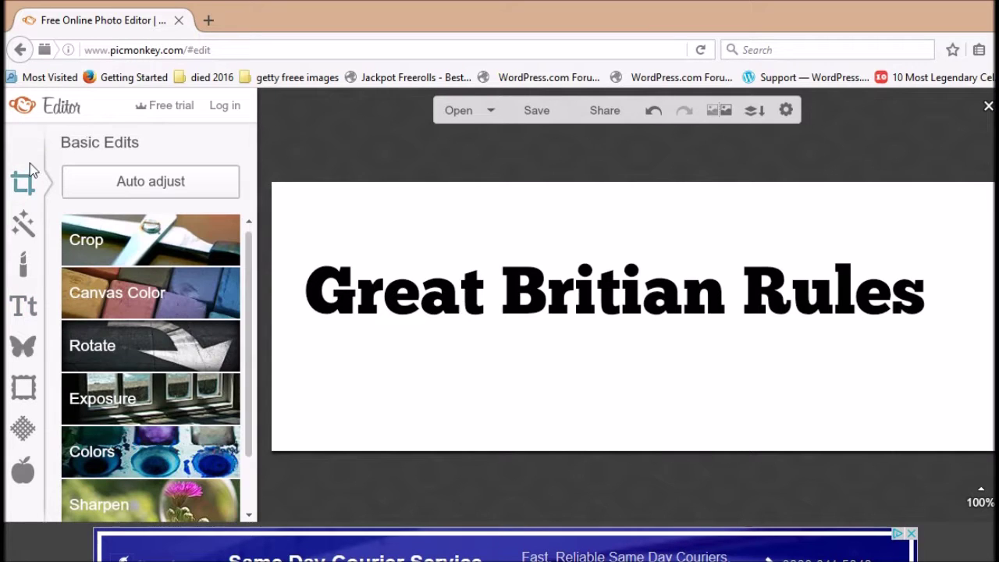
{"action": "left_click", "coordinate": [136, 234]}
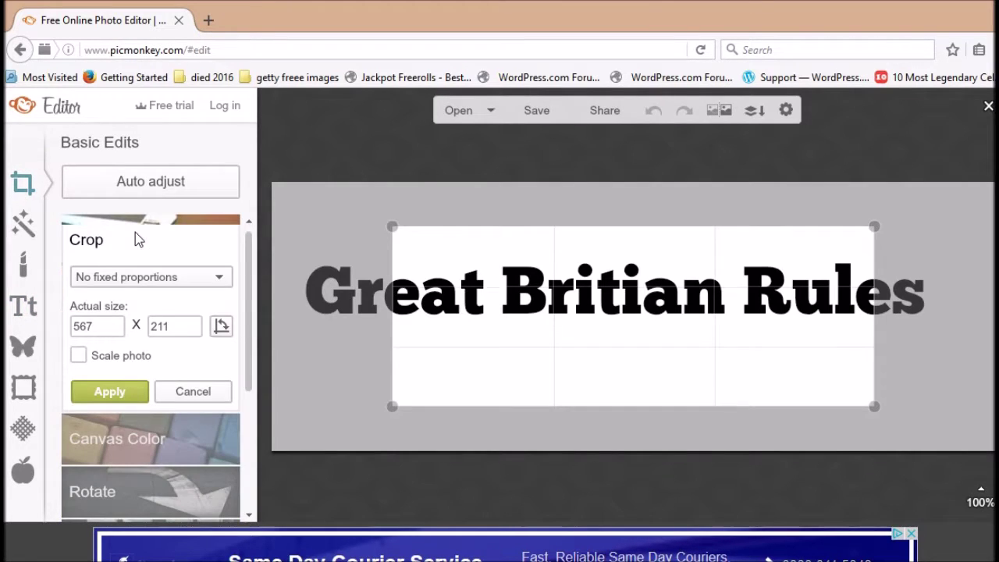
{"action": "left_click_drag", "start_coordinate": [682, 405], "coordinate": [680, 340]}
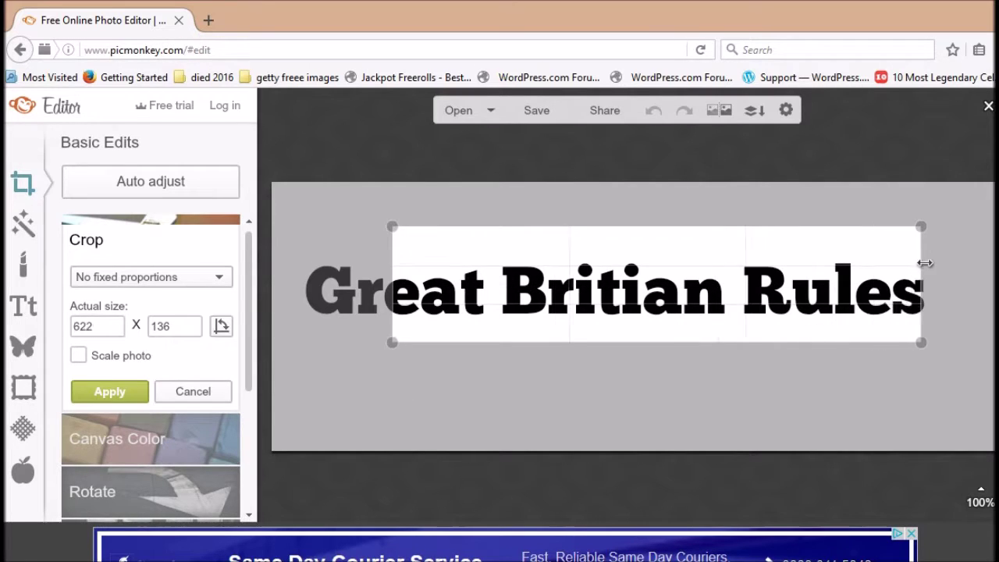
{"action": "left_click_drag", "start_coordinate": [925, 263], "coordinate": [937, 264]}
{"action": "left_click_drag", "start_coordinate": [662, 219], "coordinate": [662, 239]}
{"action": "left_click_drag", "start_coordinate": [391, 304], "coordinate": [291, 311]}
{"action": "left_click", "coordinate": [102, 390]}
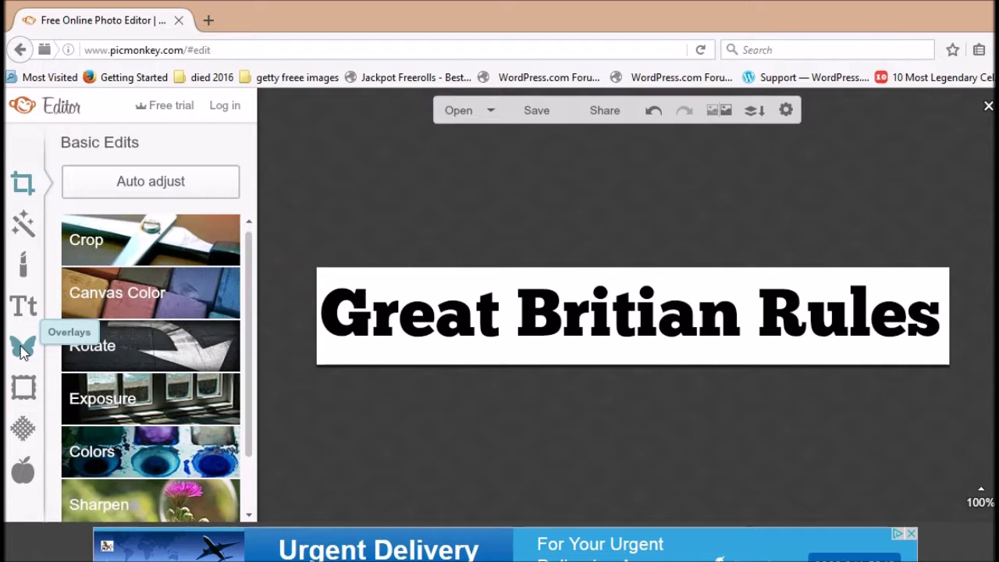
{"action": "left_click", "coordinate": [21, 348]}
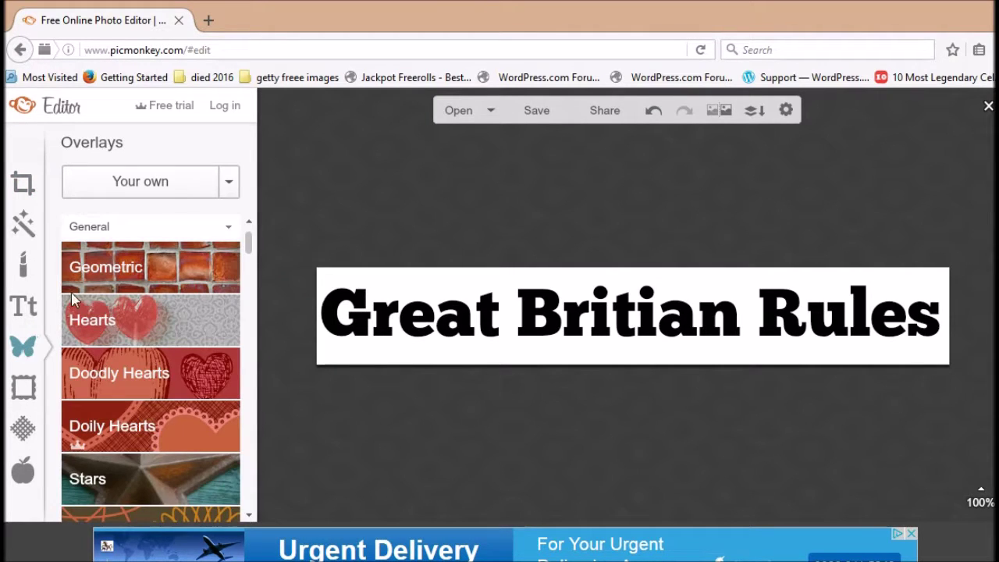
Load union jack.jpg from the Pictures folder as your own overlay
{"action": "left_click", "coordinate": [146, 187]}
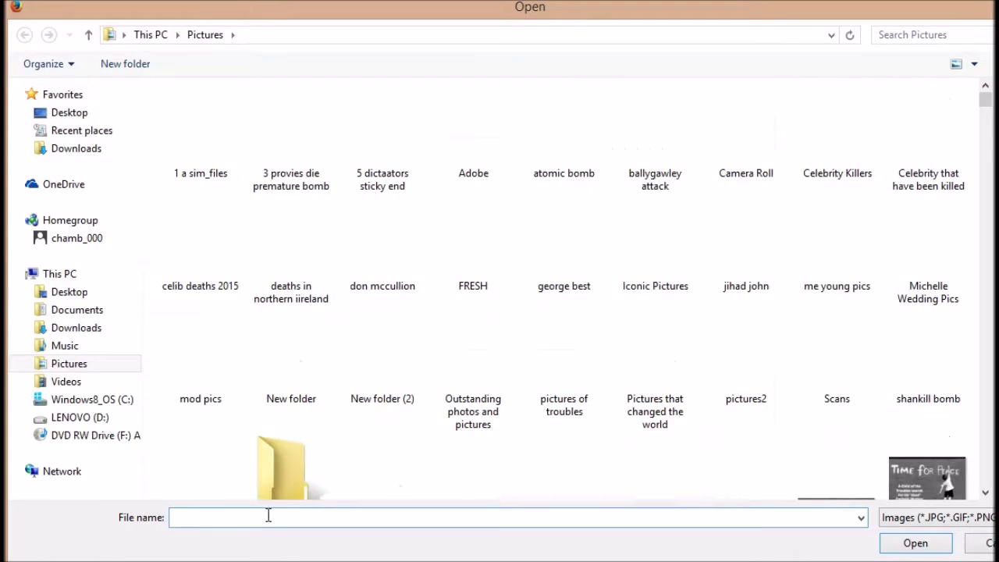
{"action": "type", "text": "union jac"}
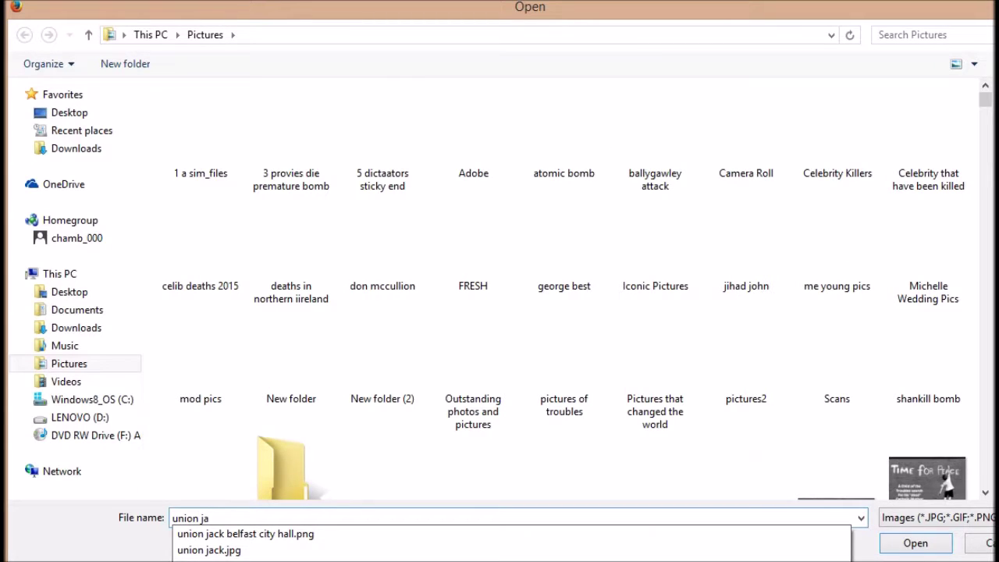
{"action": "left_click", "coordinate": [254, 551]}
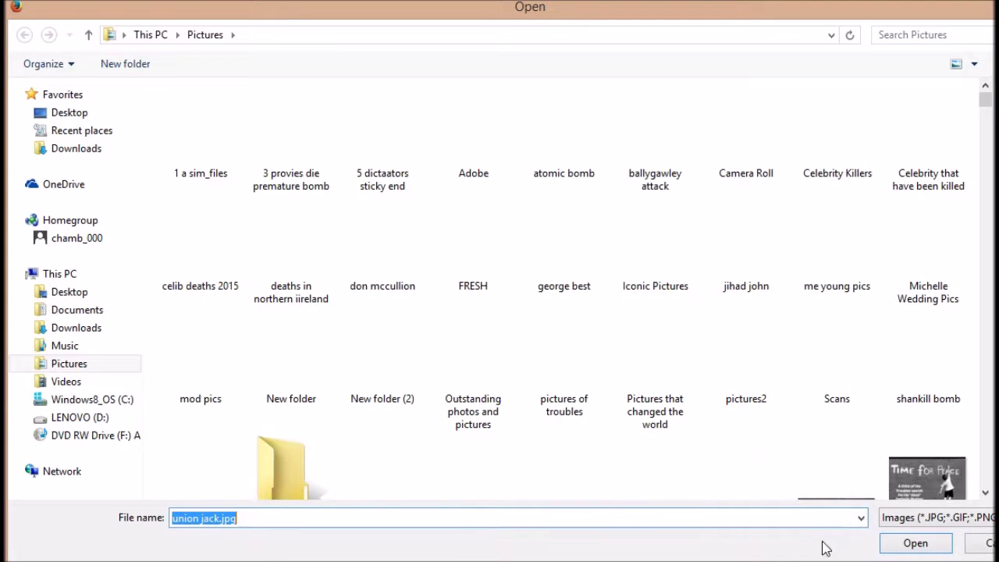
{"action": "left_click", "coordinate": [914, 543]}
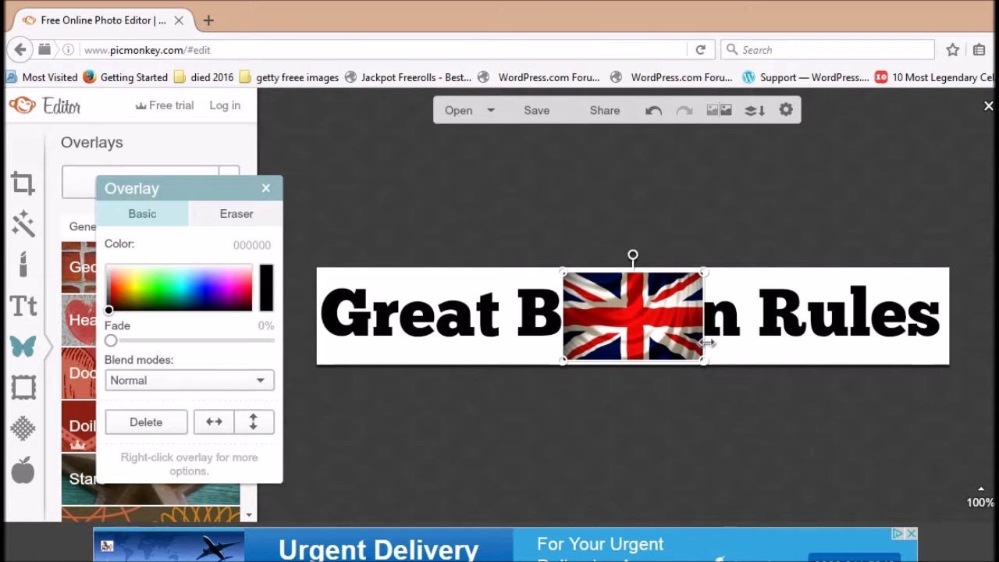
Resize the Union Jack overlay to the banner's height and move it to the left end
{"action": "left_click_drag", "start_coordinate": [702, 333], "coordinate": [968, 350]}
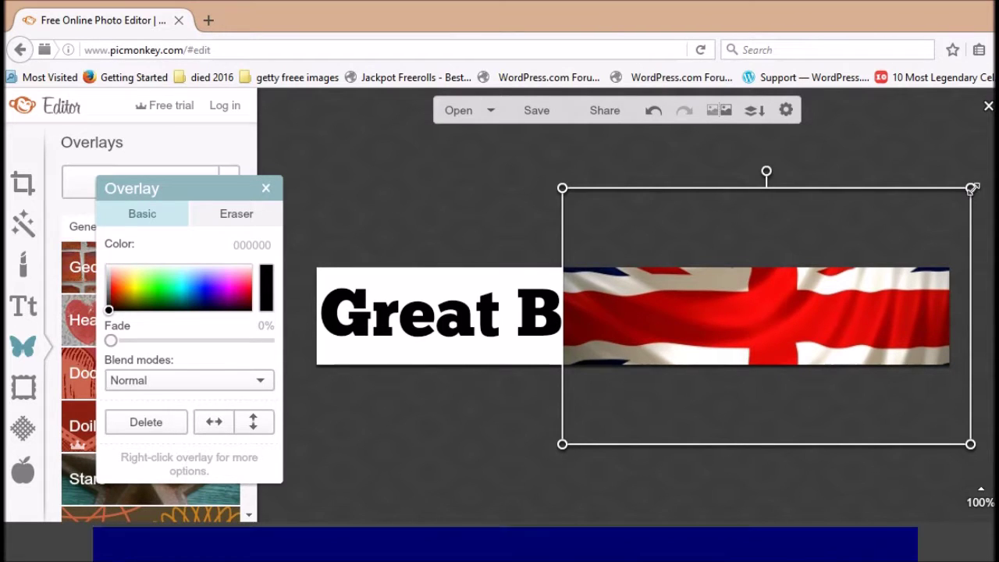
{"action": "left_click_drag", "start_coordinate": [969, 187], "coordinate": [357, 275]}
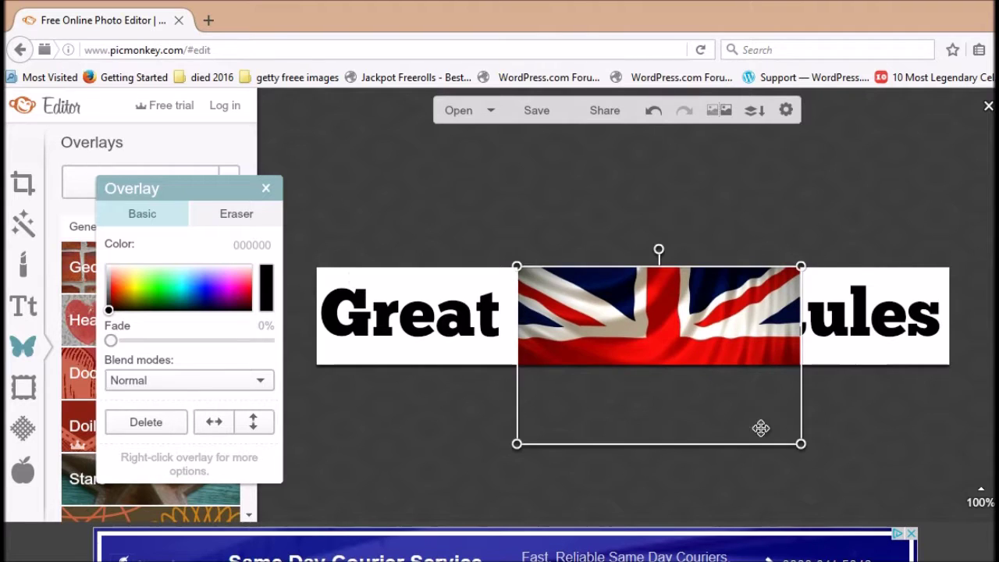
{"action": "left_click_drag", "start_coordinate": [713, 448], "coordinate": [695, 376]}
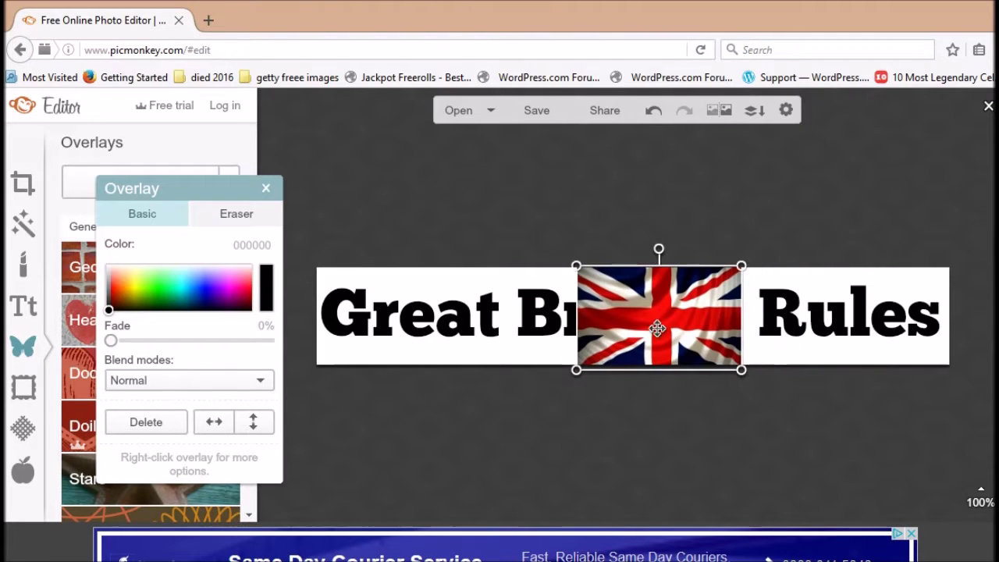
{"action": "left_click_drag", "start_coordinate": [658, 328], "coordinate": [393, 325]}
Duplicate the flag three times, lining the copies up so four flags span the banner
{"action": "right_click", "coordinate": [393, 325]}
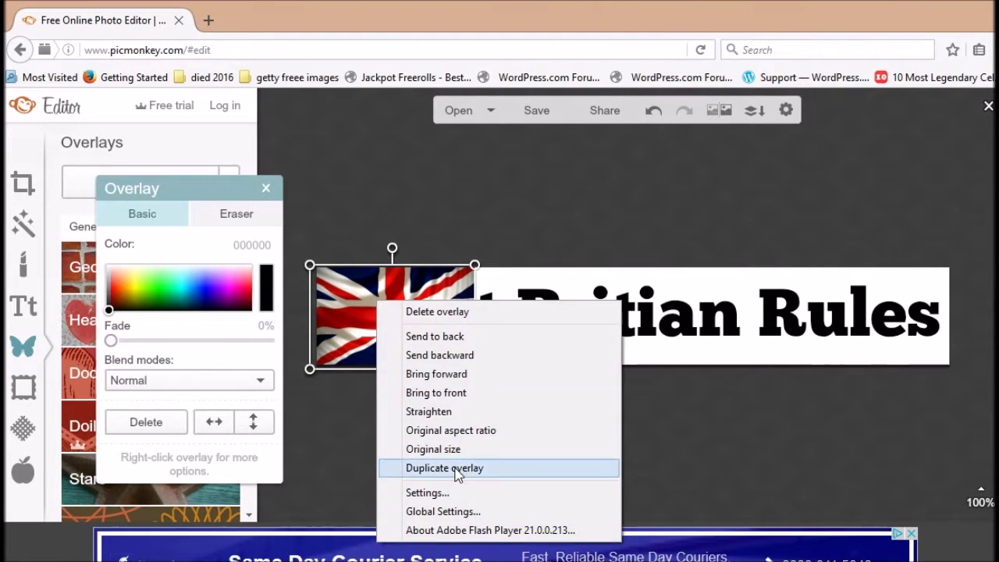
{"action": "left_click", "coordinate": [460, 491]}
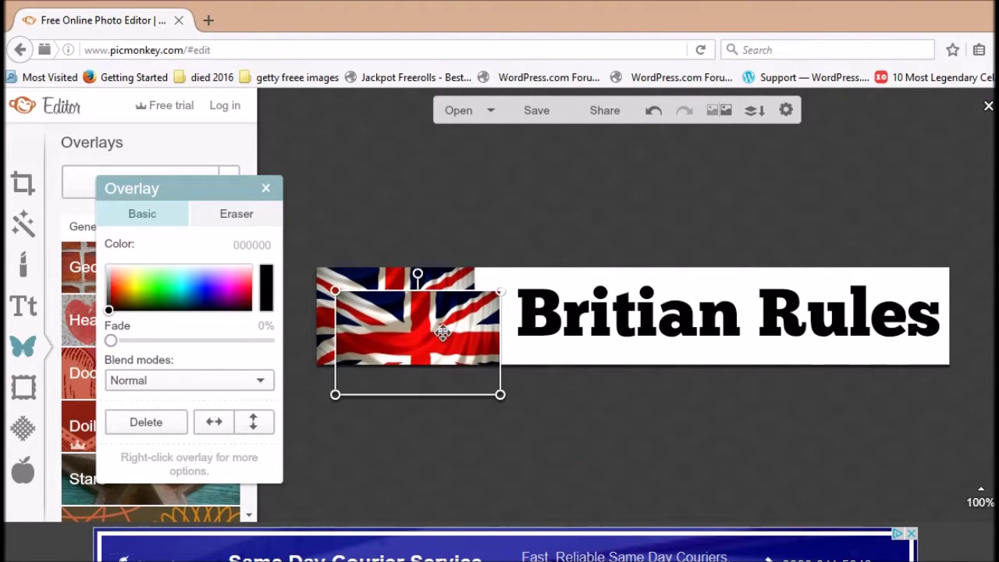
{"action": "left_click_drag", "start_coordinate": [442, 331], "coordinate": [580, 305]}
{"action": "right_click", "coordinate": [601, 308]}
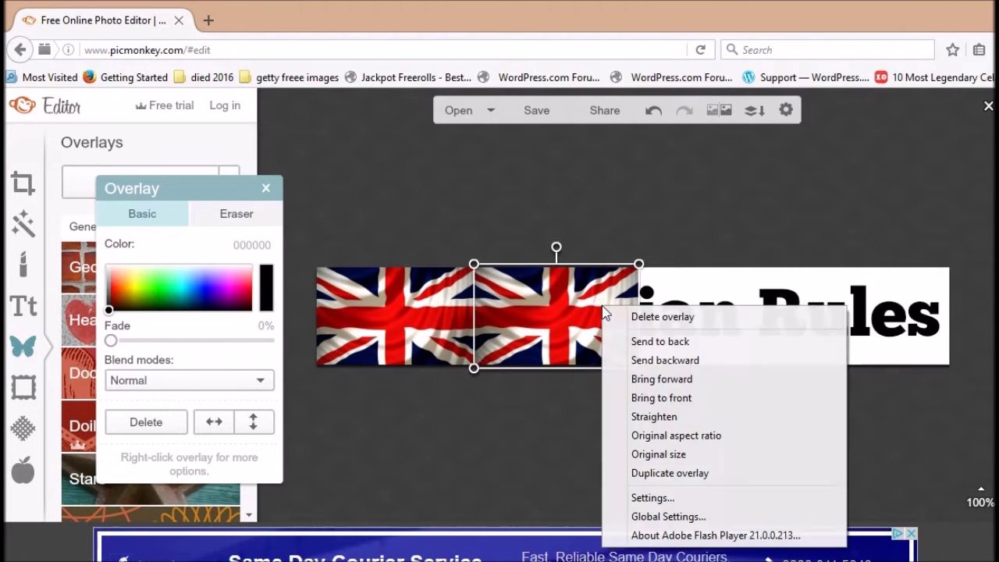
{"action": "left_click", "coordinate": [674, 475]}
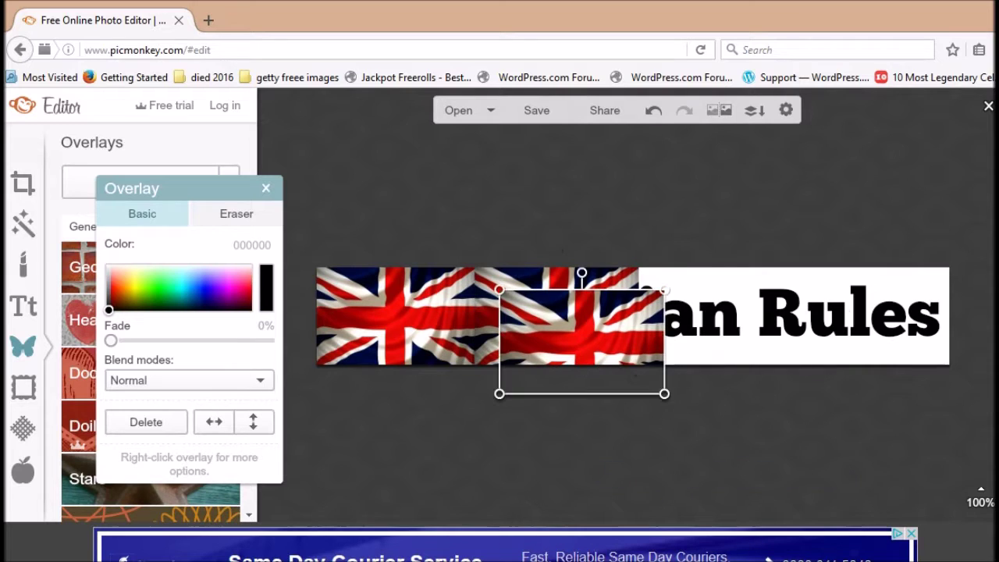
{"action": "left_click_drag", "start_coordinate": [593, 342], "coordinate": [730, 317]}
{"action": "right_click", "coordinate": [730, 317]}
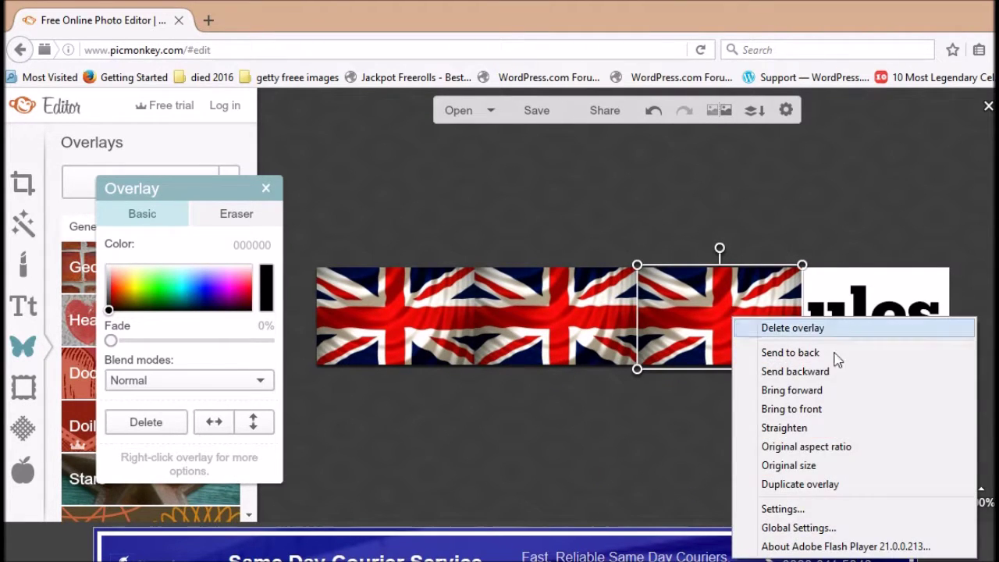
{"action": "left_click", "coordinate": [792, 484]}
{"action": "left_click_drag", "start_coordinate": [742, 341], "coordinate": [874, 316]}
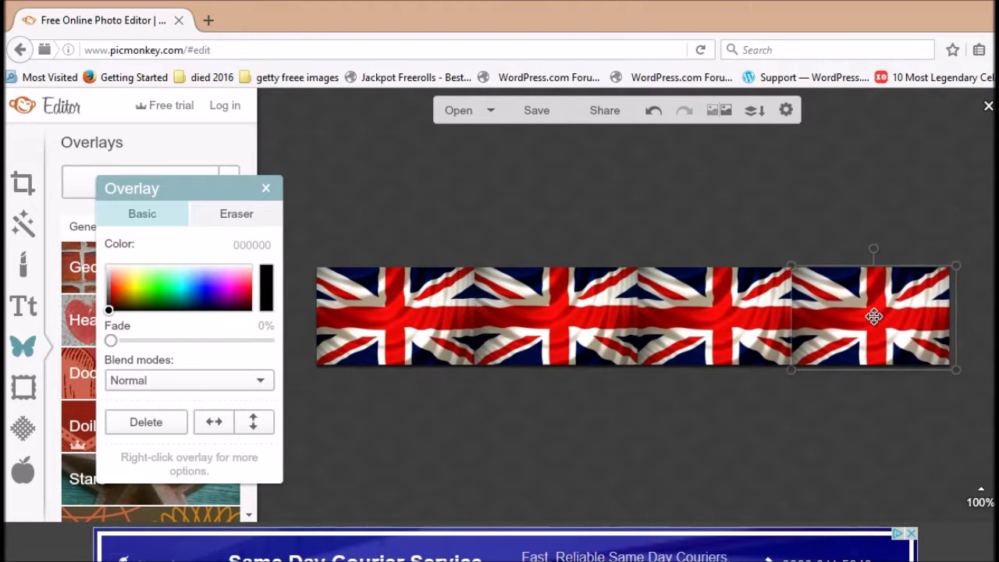
{"action": "left_click", "coordinate": [542, 227]}
Set the first two flag overlays to the Add blend mode
{"action": "left_click", "coordinate": [437, 310]}
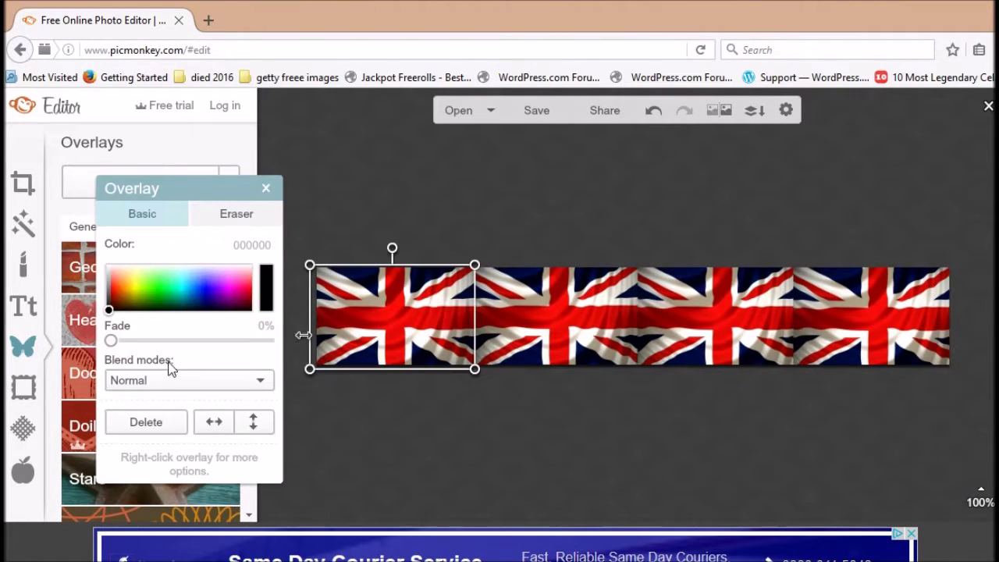
{"action": "left_click", "coordinate": [228, 385]}
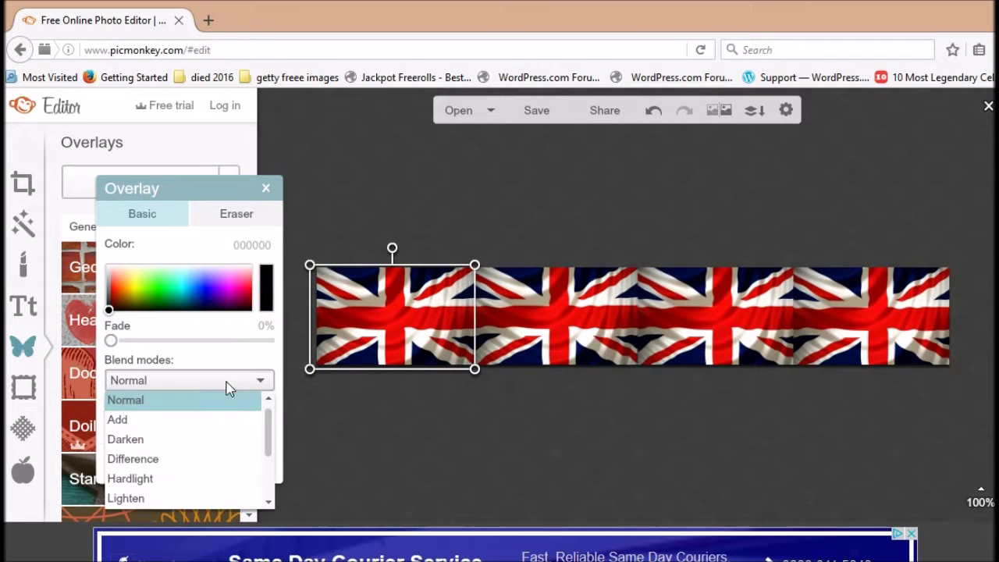
{"action": "left_click", "coordinate": [135, 420]}
{"action": "right_click", "coordinate": [575, 282]}
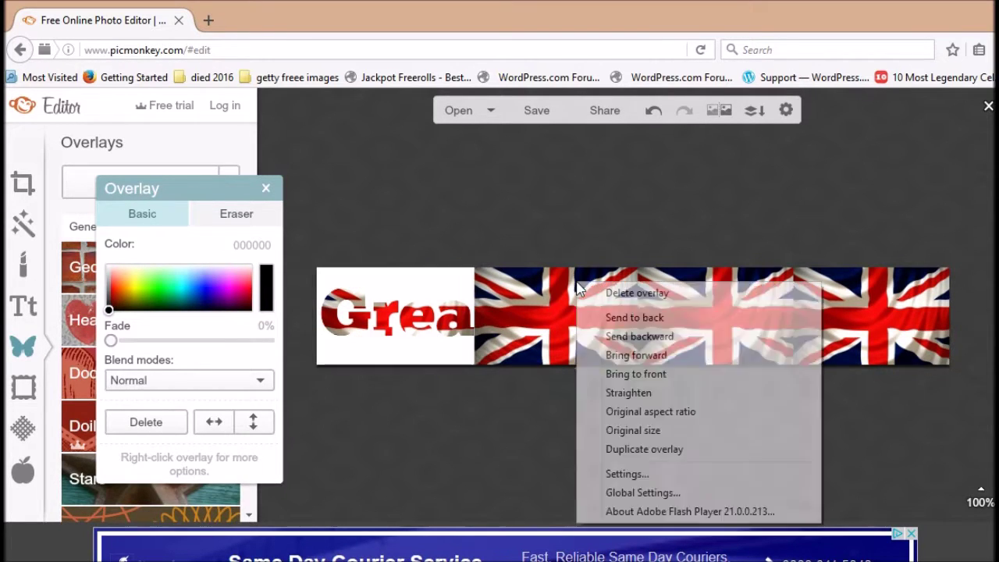
{"action": "left_click", "coordinate": [238, 381]}
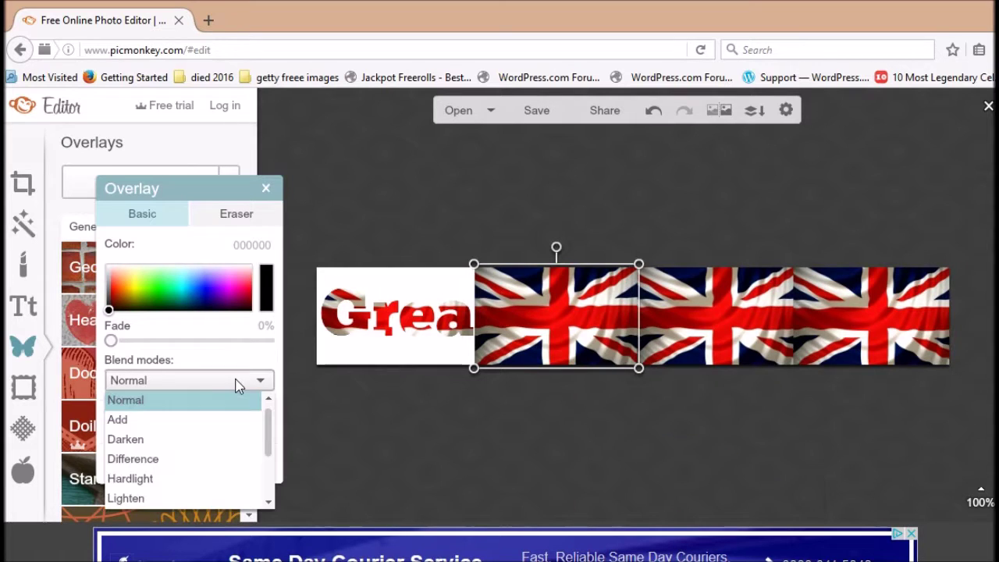
{"action": "left_click", "coordinate": [133, 422]}
Switch the third and fourth flag overlays to Add blend as well
{"action": "left_click", "coordinate": [687, 319]}
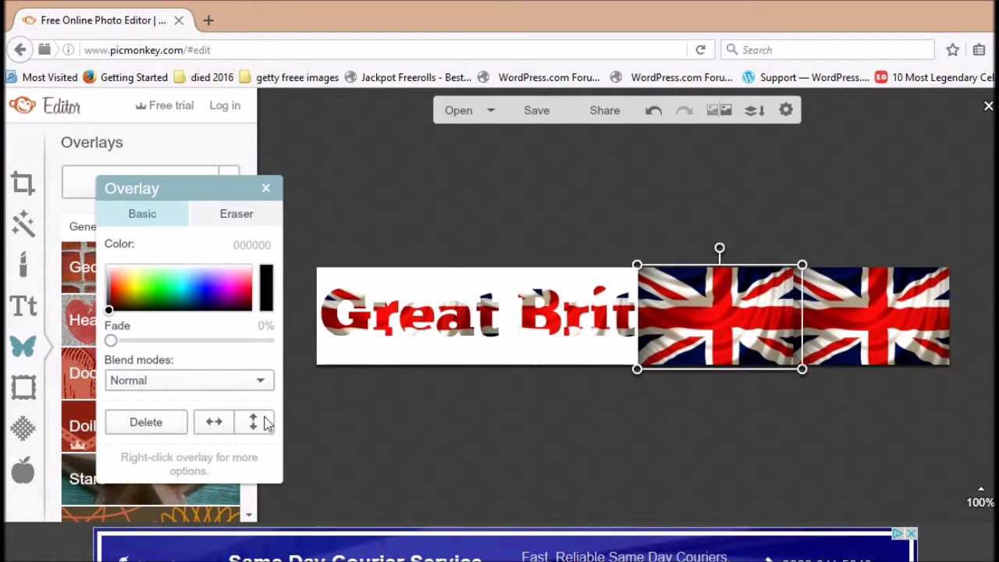
{"action": "left_click", "coordinate": [182, 384]}
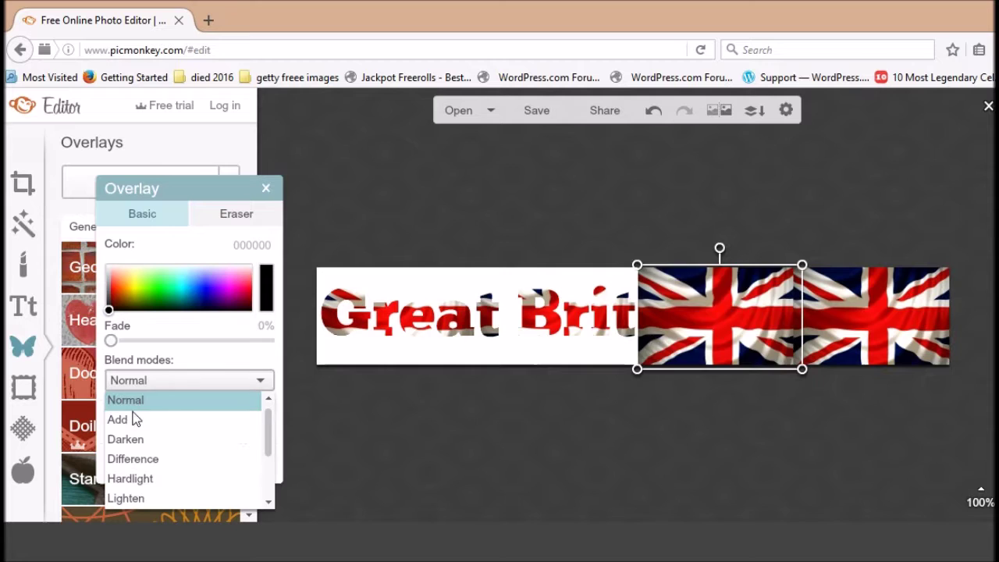
{"action": "left_click", "coordinate": [872, 322]}
{"action": "left_click", "coordinate": [882, 310]}
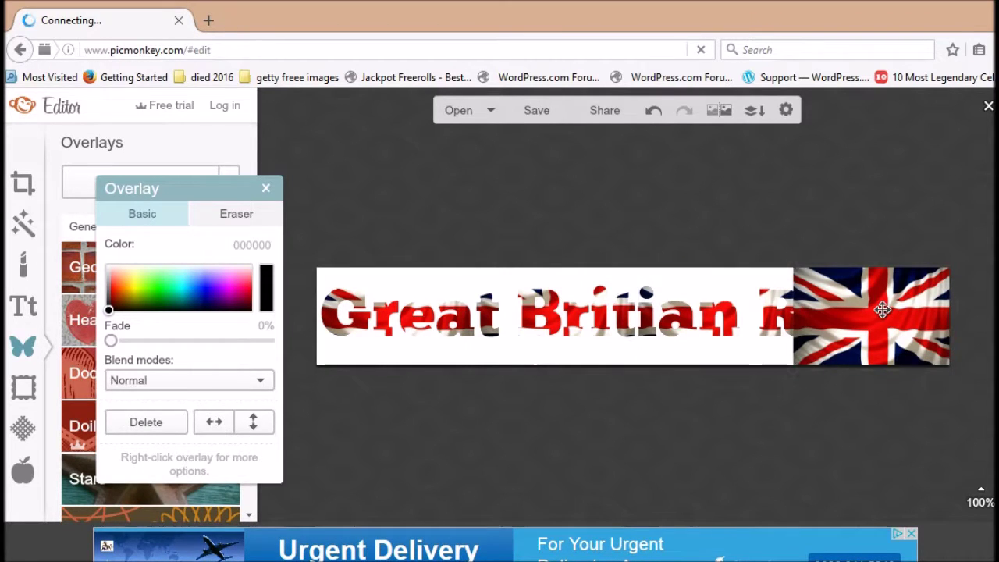
{"action": "left_click", "coordinate": [258, 380]}
{"action": "left_click", "coordinate": [257, 382]}
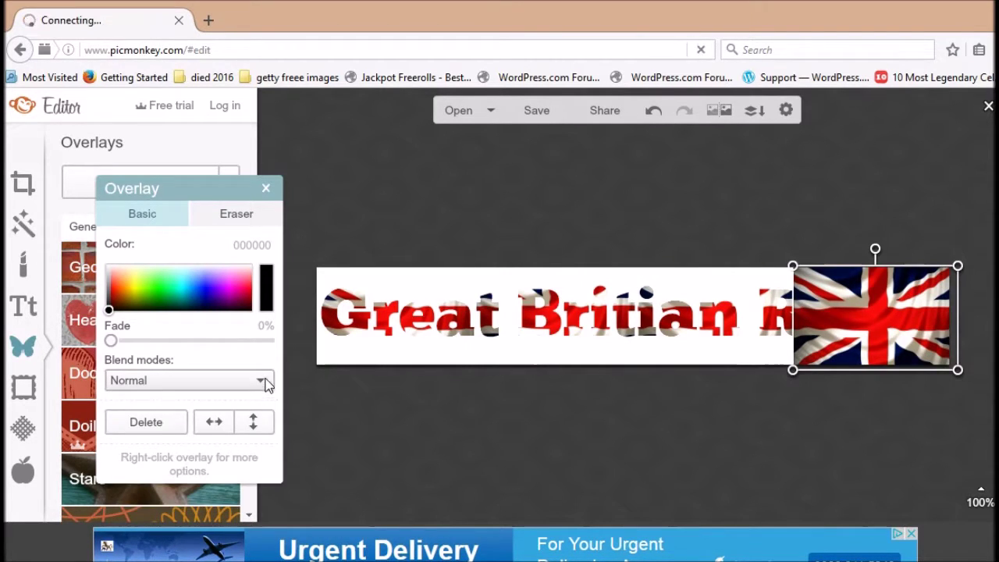
{"action": "left_click", "coordinate": [266, 382]}
{"action": "left_click", "coordinate": [137, 420]}
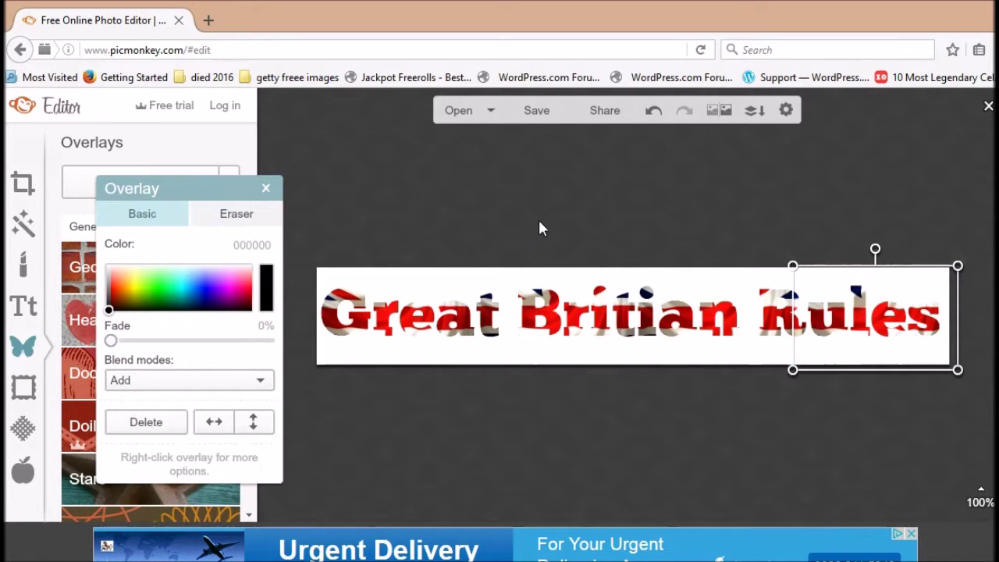
{"action": "left_click", "coordinate": [601, 207]}
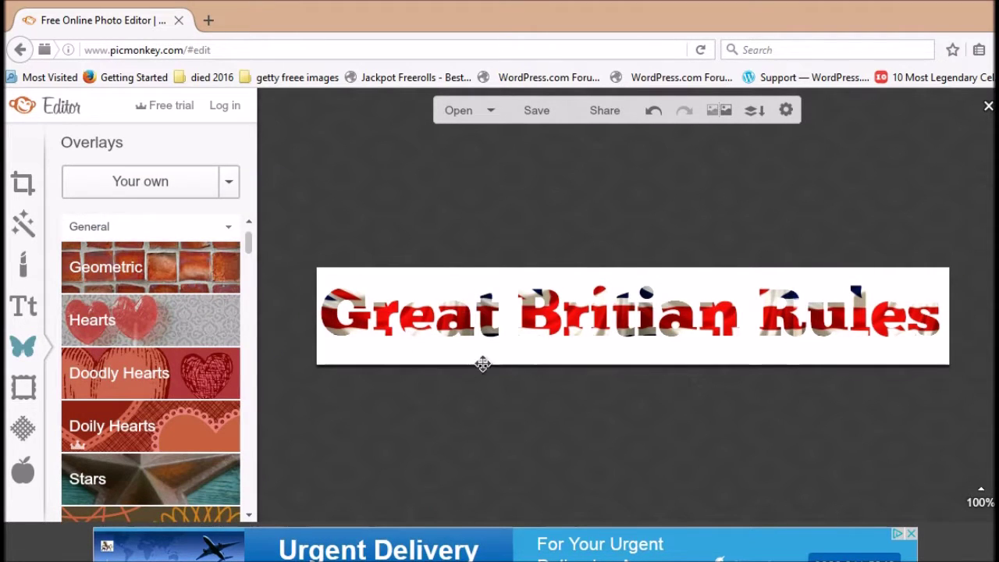
Shift the flag over 'Great' to adjust the letter pattern, then combine all layers
{"action": "left_click", "coordinate": [423, 302]}
{"action": "left_click_drag", "start_coordinate": [423, 302], "coordinate": [878, 327]}
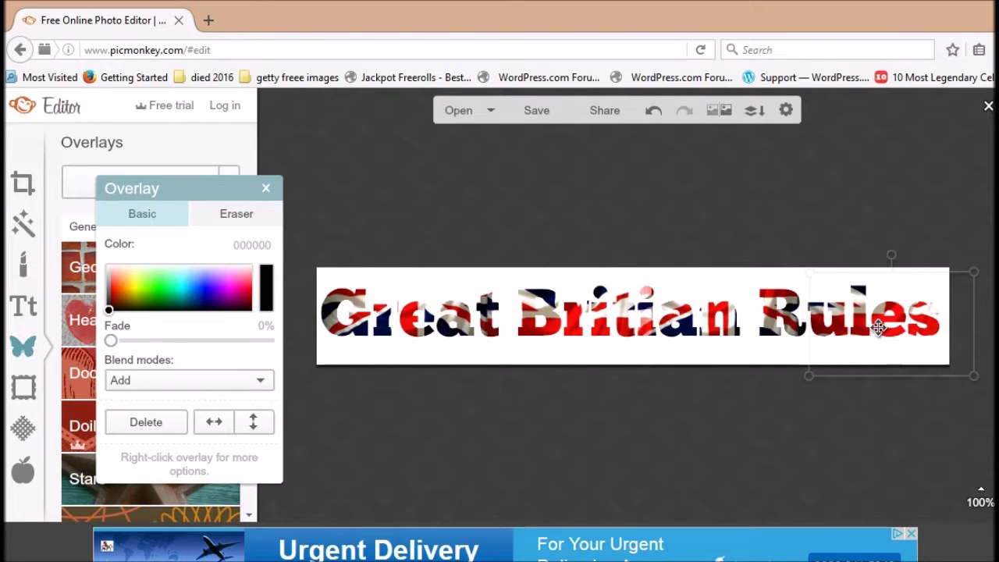
{"action": "left_click", "coordinate": [605, 212]}
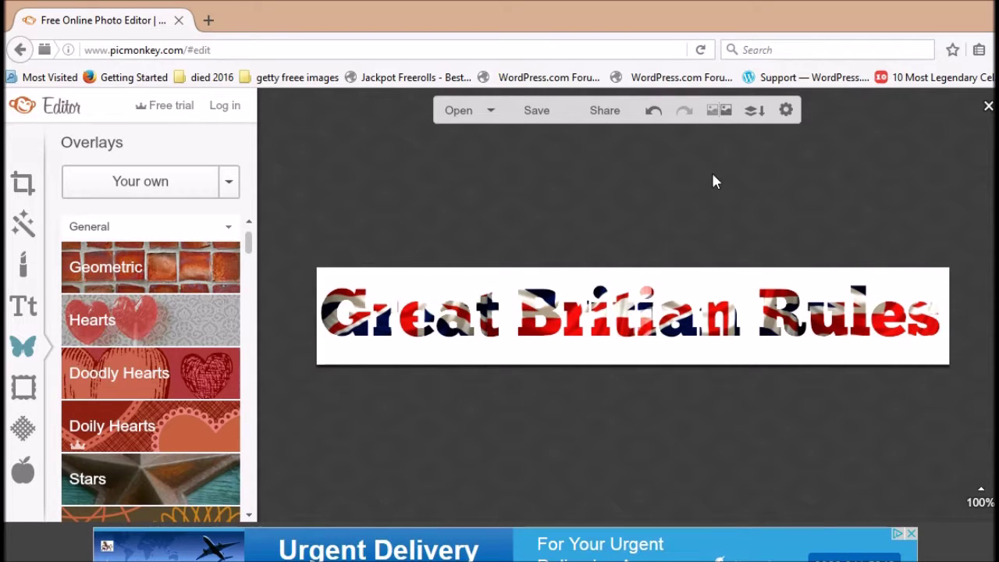
{"action": "left_click", "coordinate": [751, 114]}
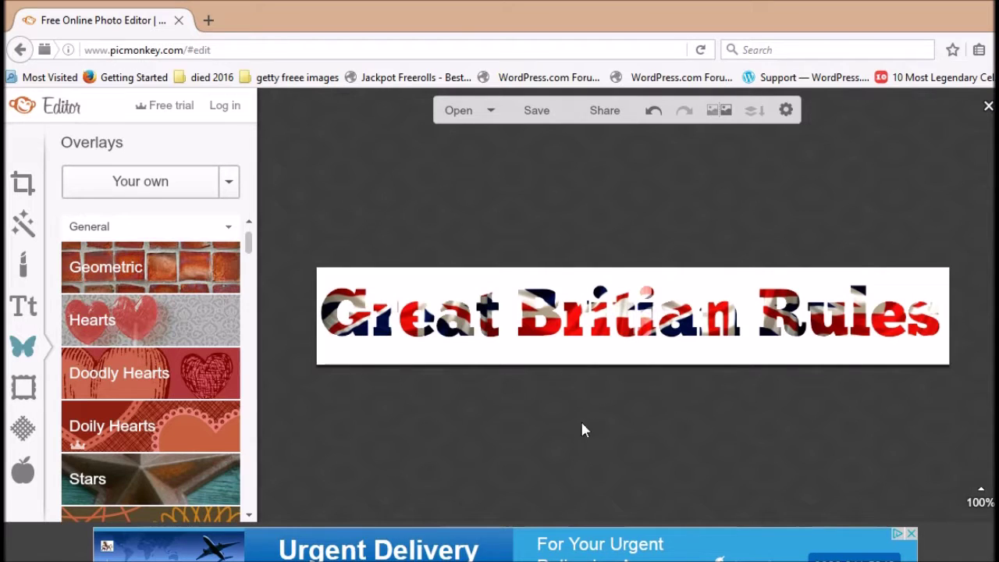
Save the banner to the Desktop as the JPG file 'union jack great britian rules'
{"action": "left_click", "coordinate": [529, 116]}
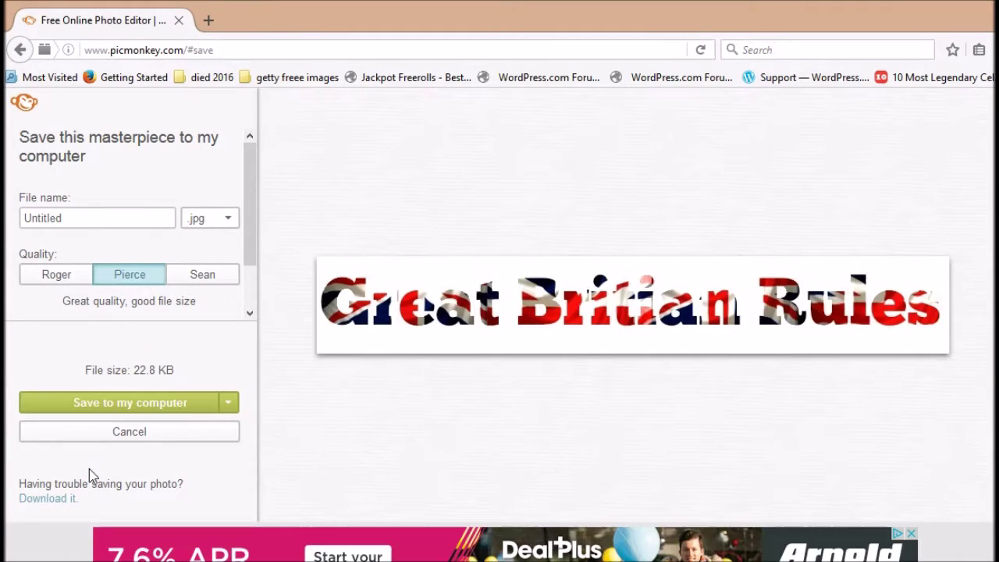
{"action": "left_click", "coordinate": [178, 406]}
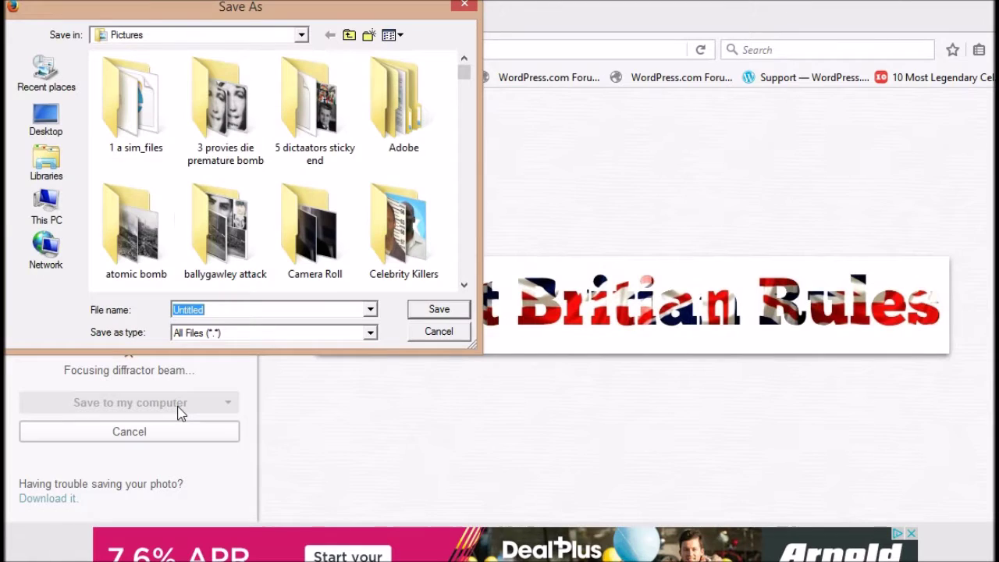
{"action": "left_click", "coordinate": [48, 121]}
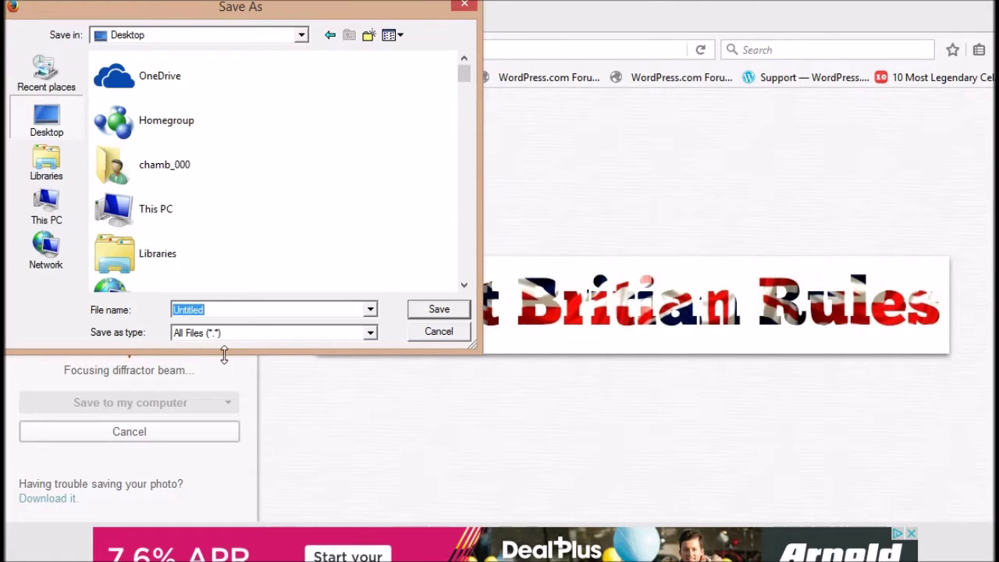
{"action": "type", "text": "union jack great britian rules"}
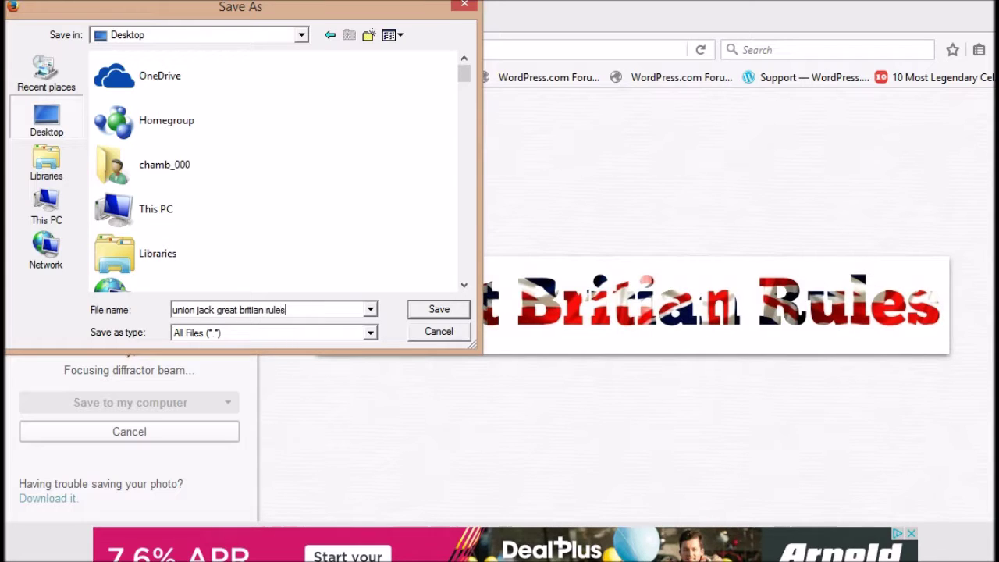
{"action": "left_click", "coordinate": [439, 310]}
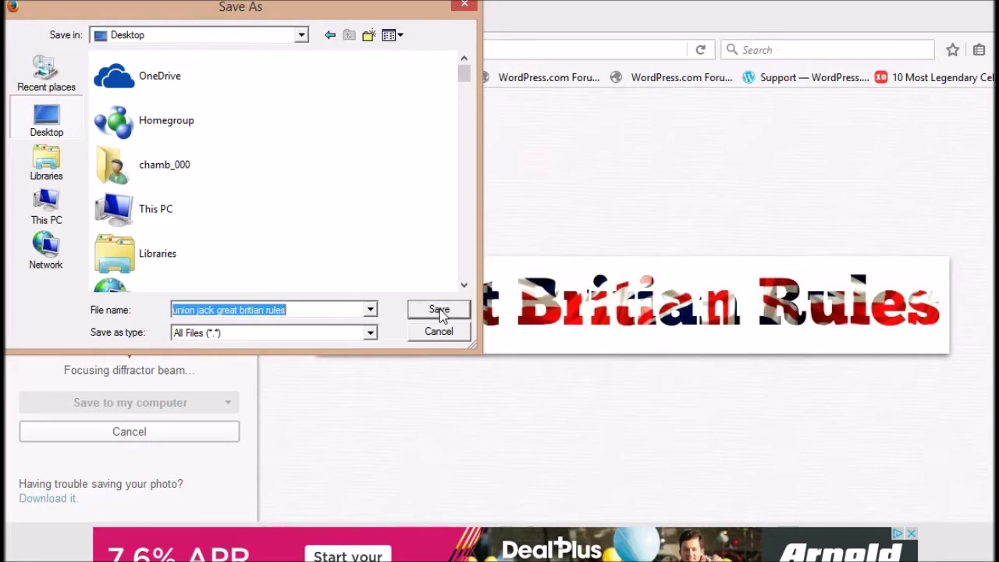